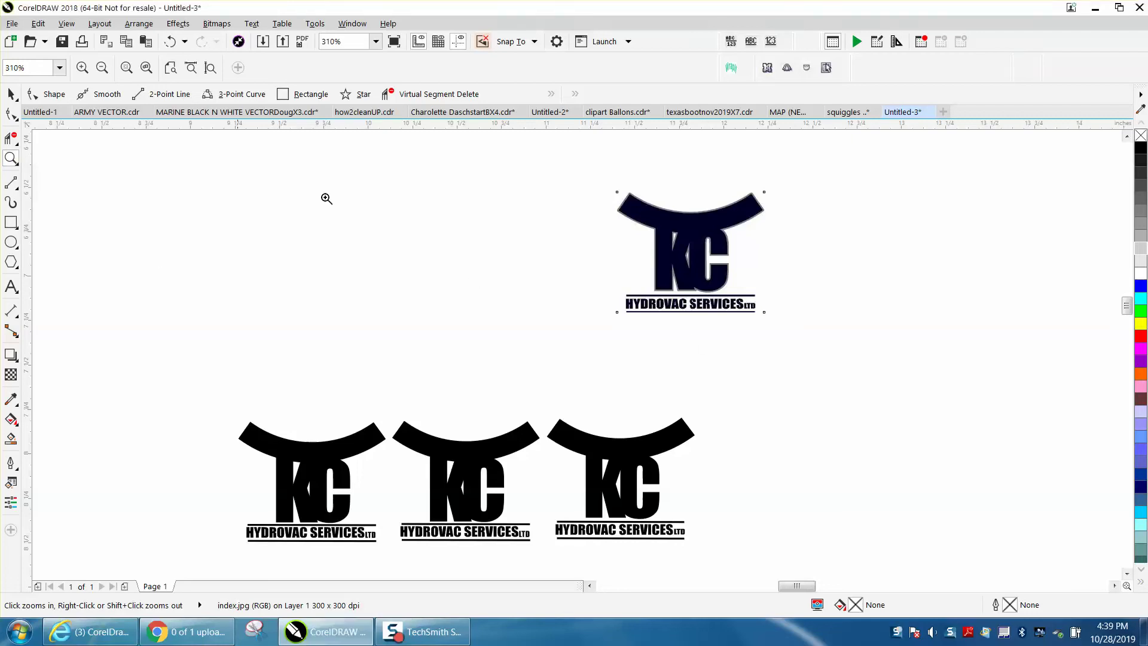
# Step: Set the nudge distance to 1 inch and nudge the KC shape of the leftmost black logo copy up once
pyautogui.moveTo(611, 189); pyautogui.dragTo(801, 326)
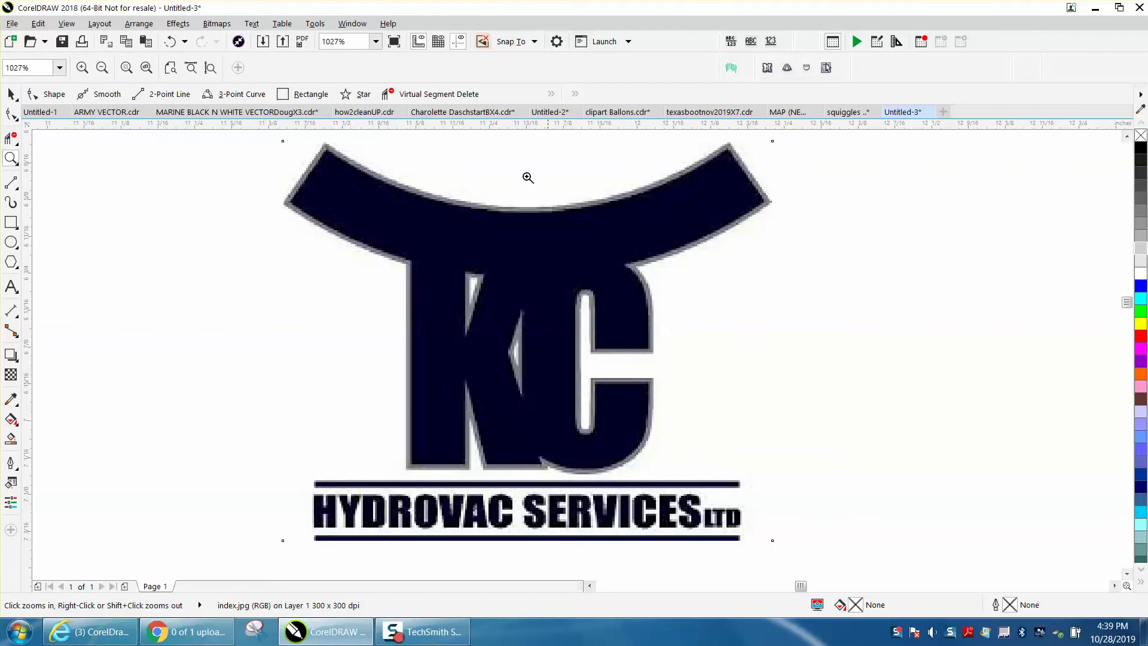
pyautogui.scroll(-5, 296, 214)
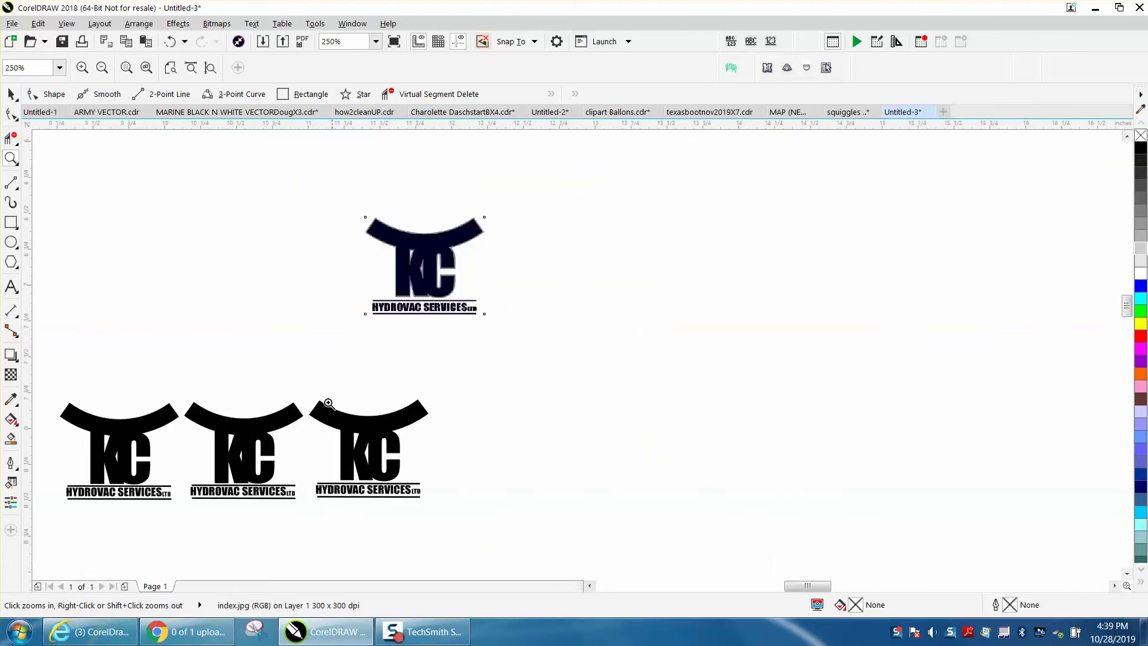
pyautogui.moveTo(53, 381); pyautogui.dragTo(557, 551)
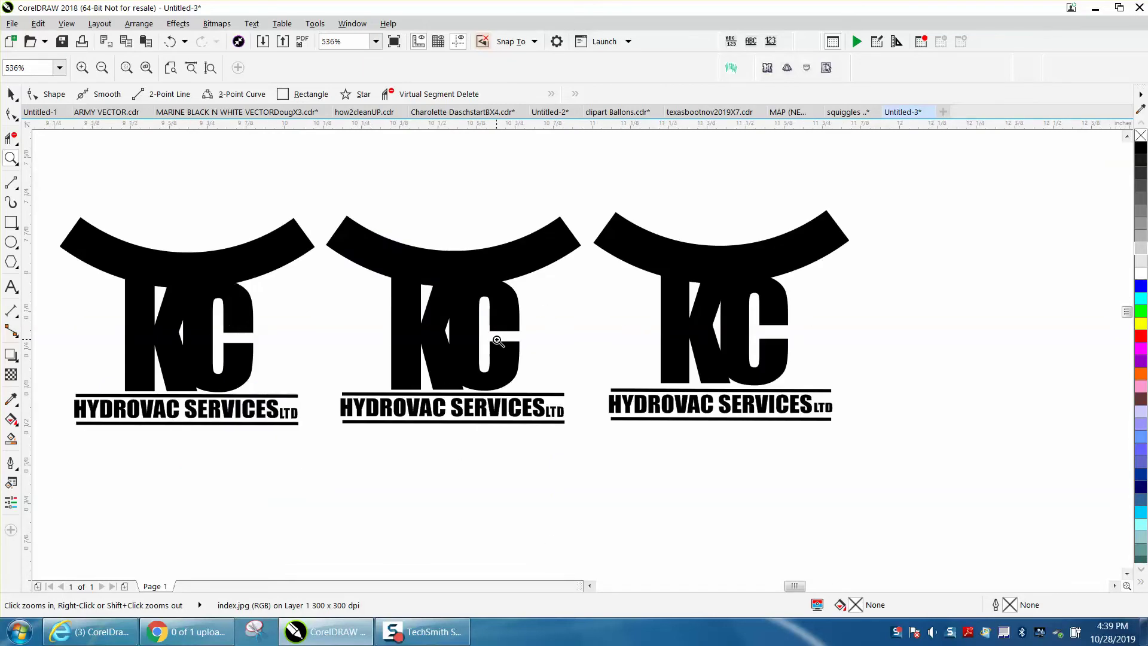
pyautogui.rightClick(497, 341)
pyautogui.click(11, 93)
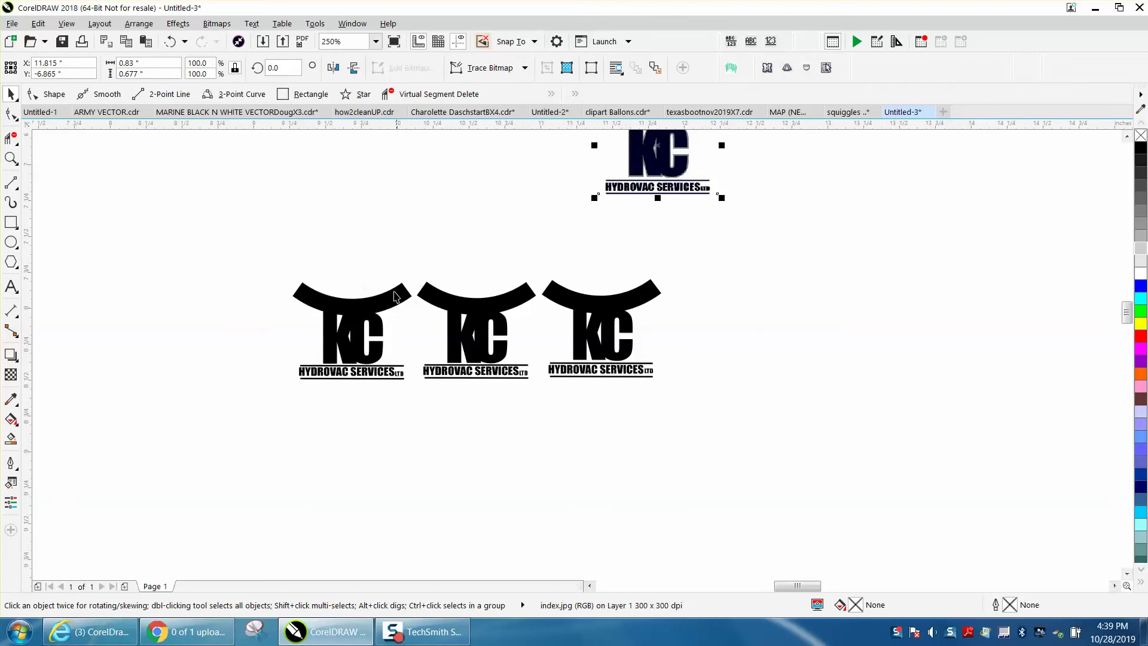
pyautogui.click(371, 306)
pyautogui.click(359, 248)
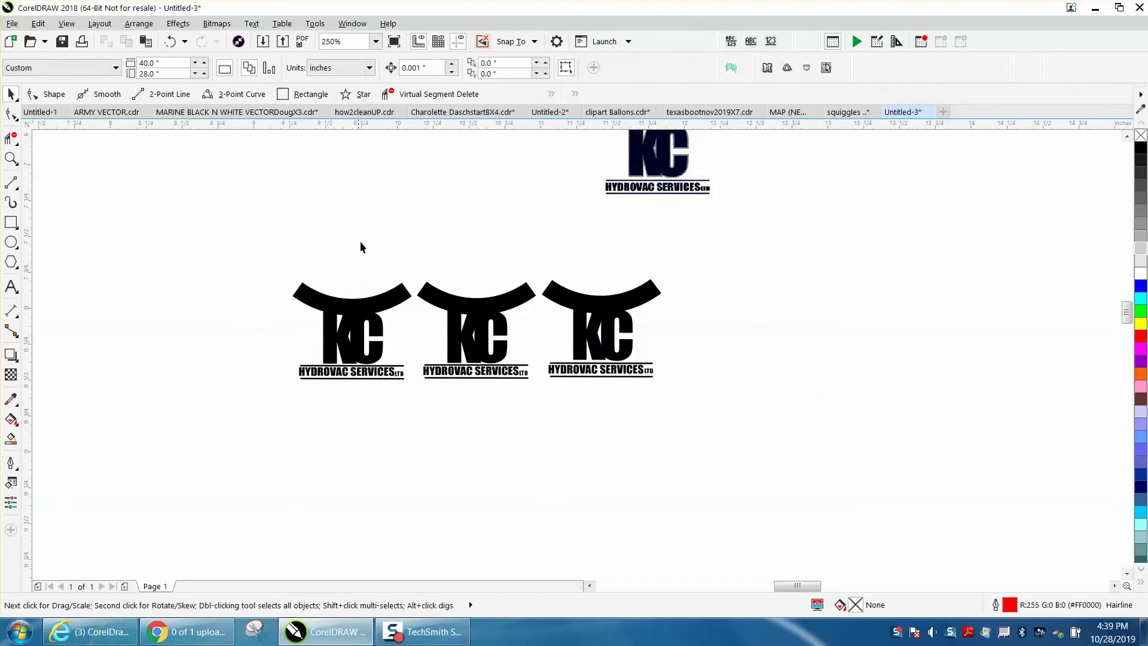
pyautogui.doubleClick(419, 68)
pyautogui.write('1')
pyautogui.click(377, 305)
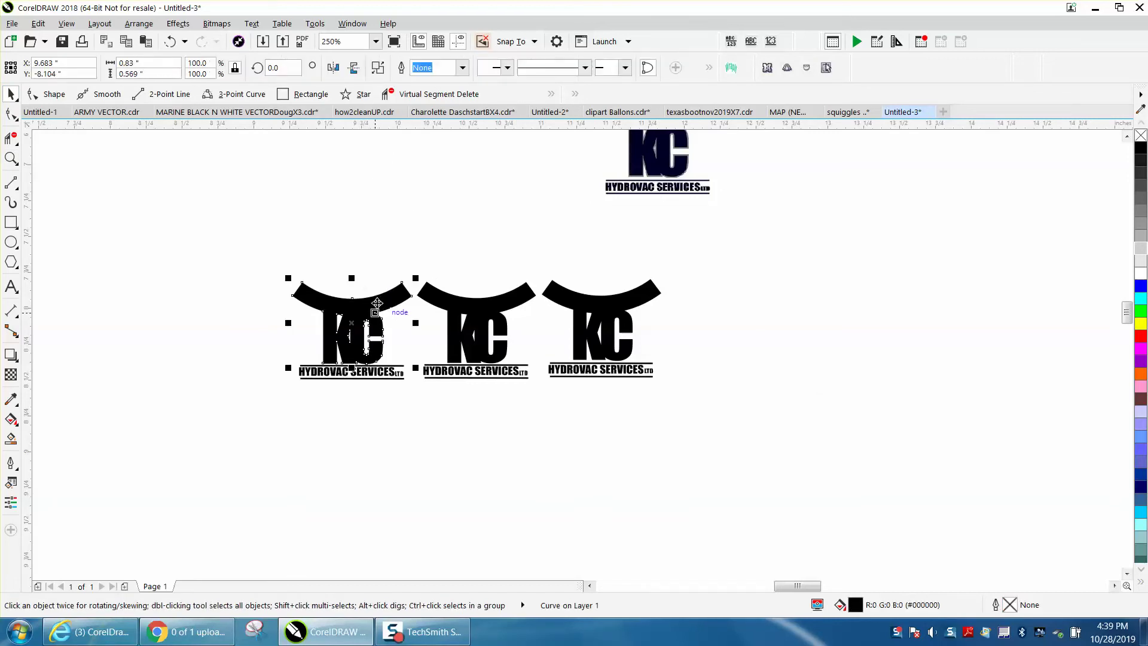
pyautogui.press('Up')
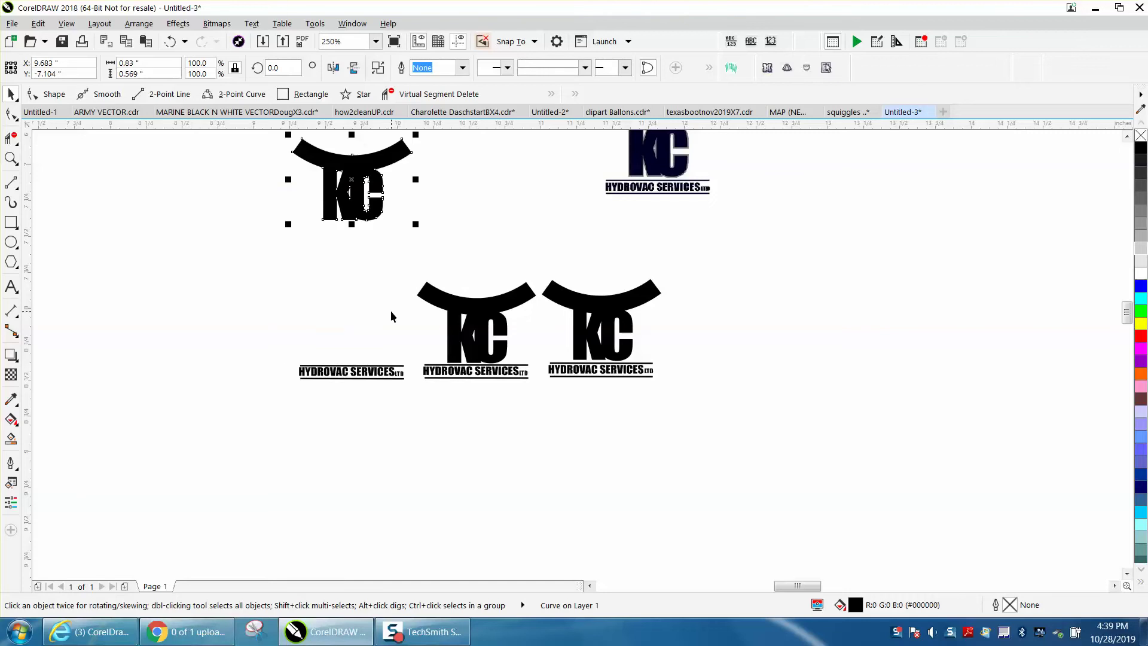
# Step: Duplicate the raised KC shape 1 inch to its right
pyautogui.scroll(-2, 390, 317)
pyautogui.click(10, 159)
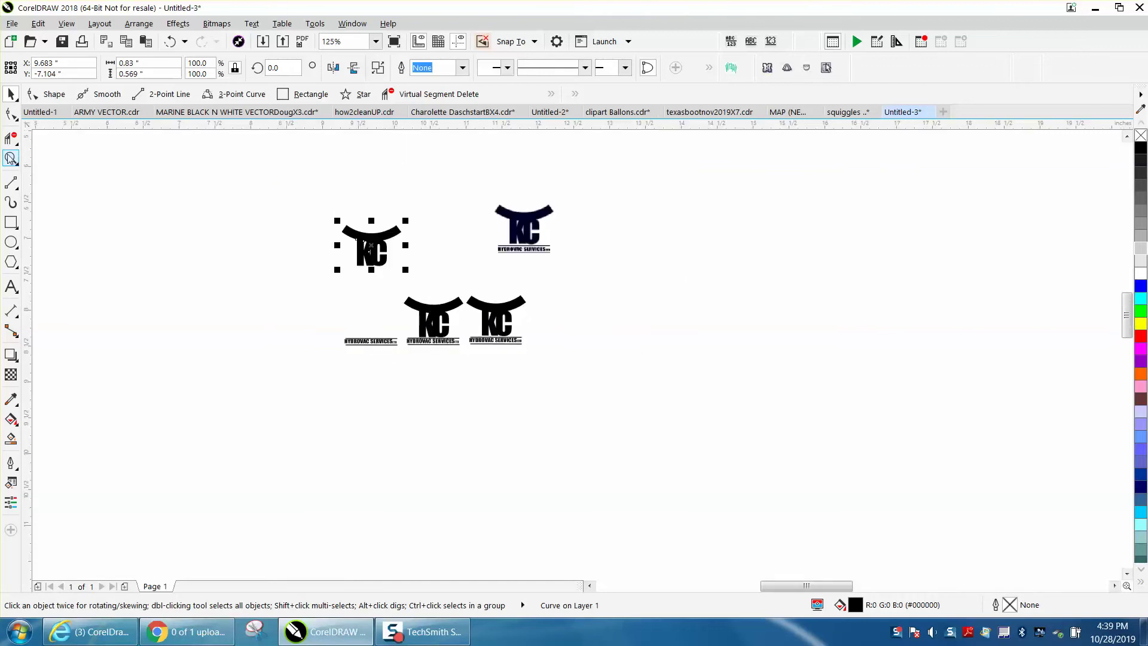
pyautogui.moveTo(321, 220); pyautogui.dragTo(601, 274)
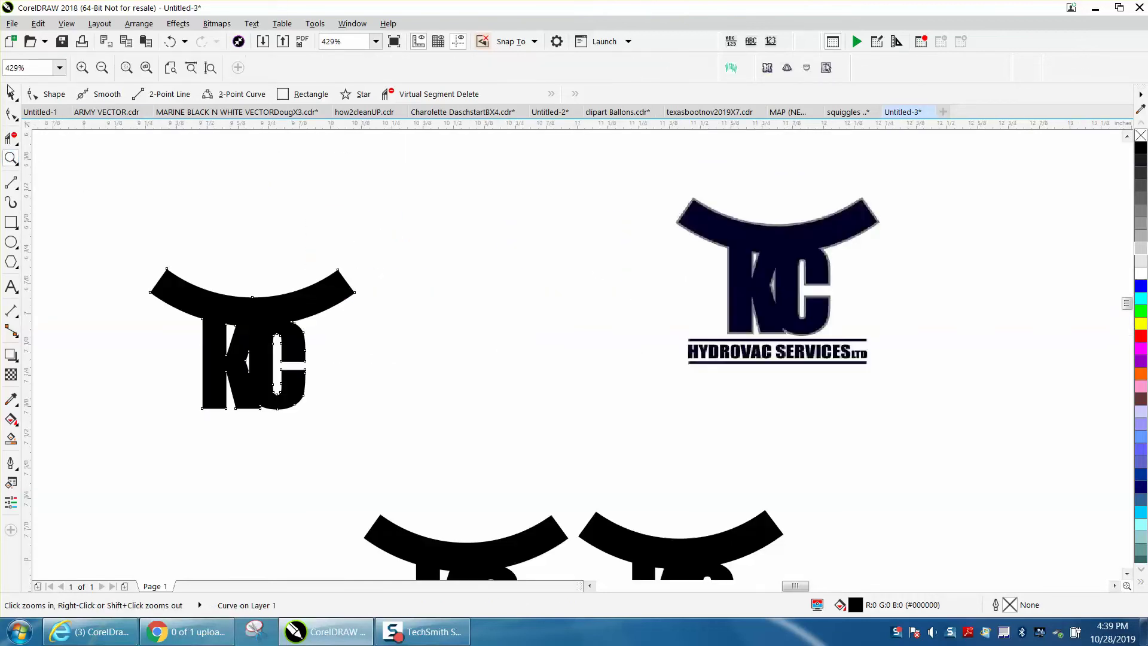
pyautogui.press('space')
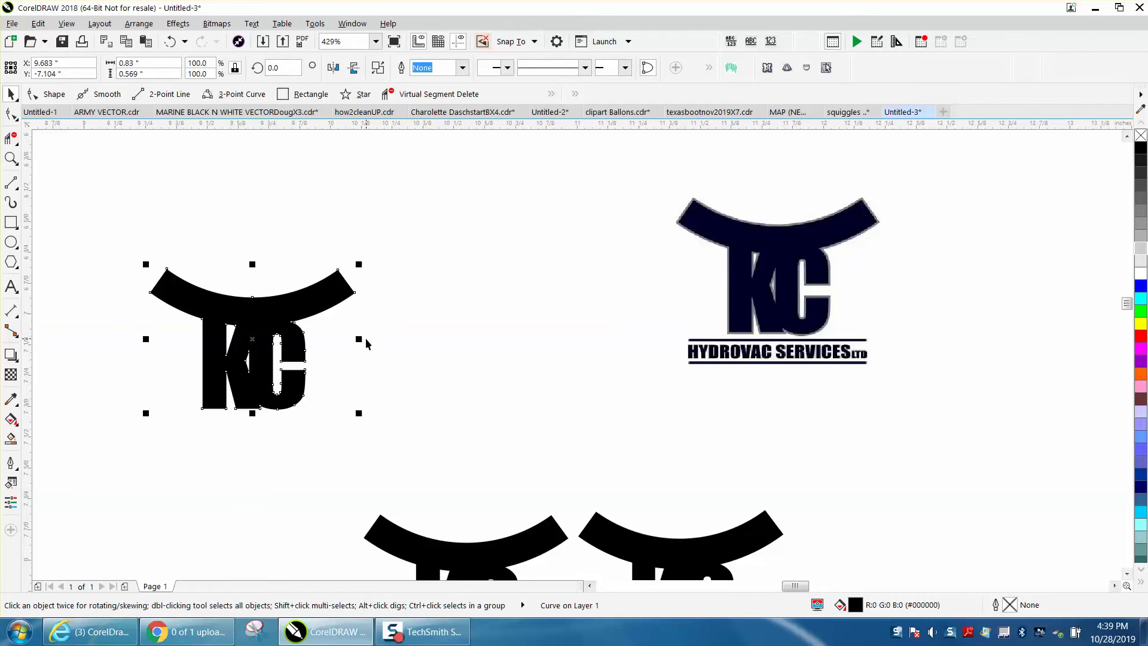
pyautogui.hotkey('ctrl', 'd')
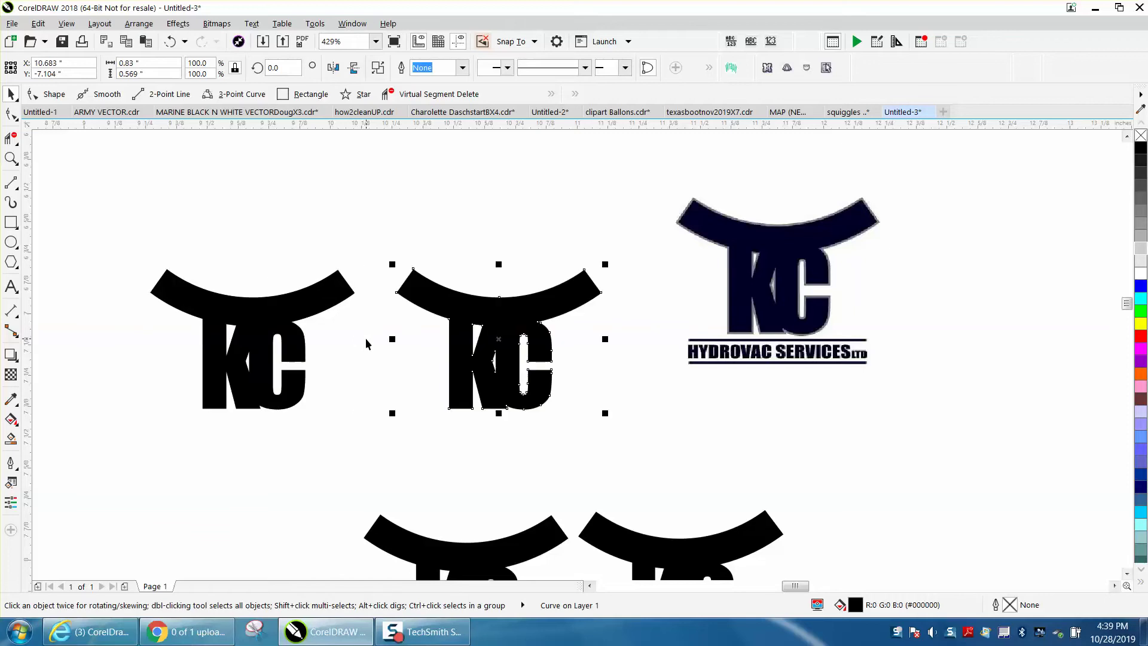
# Step: Break the duplicated KC curve apart and create a boundary outline around its pieces
pyautogui.click(139, 23)
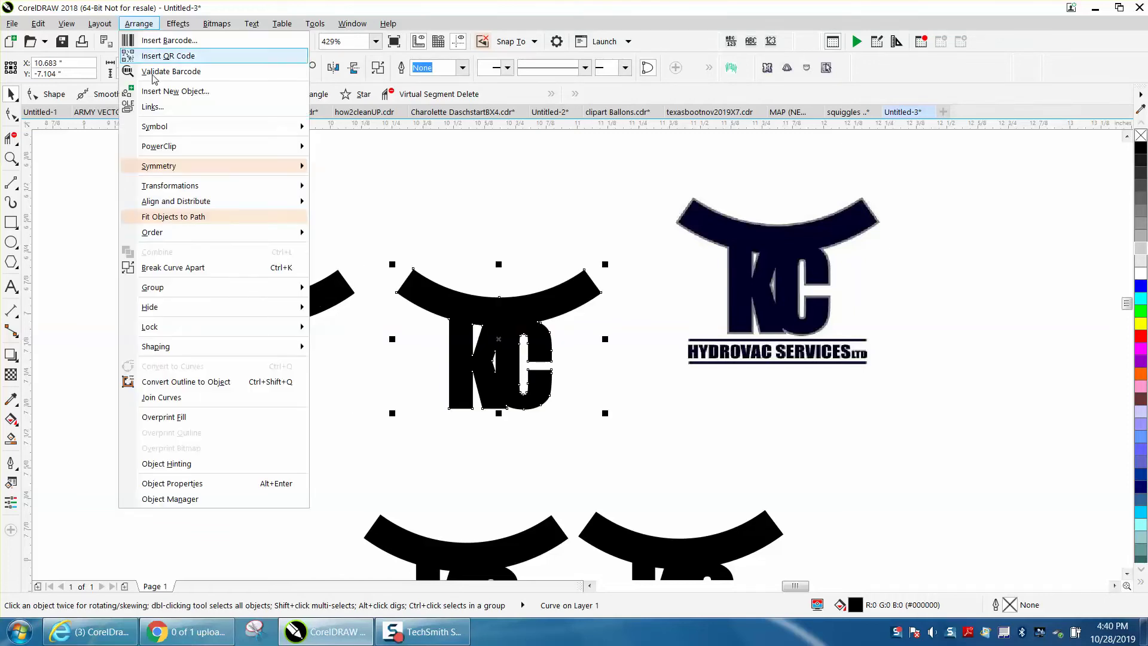
pyautogui.click(200, 270)
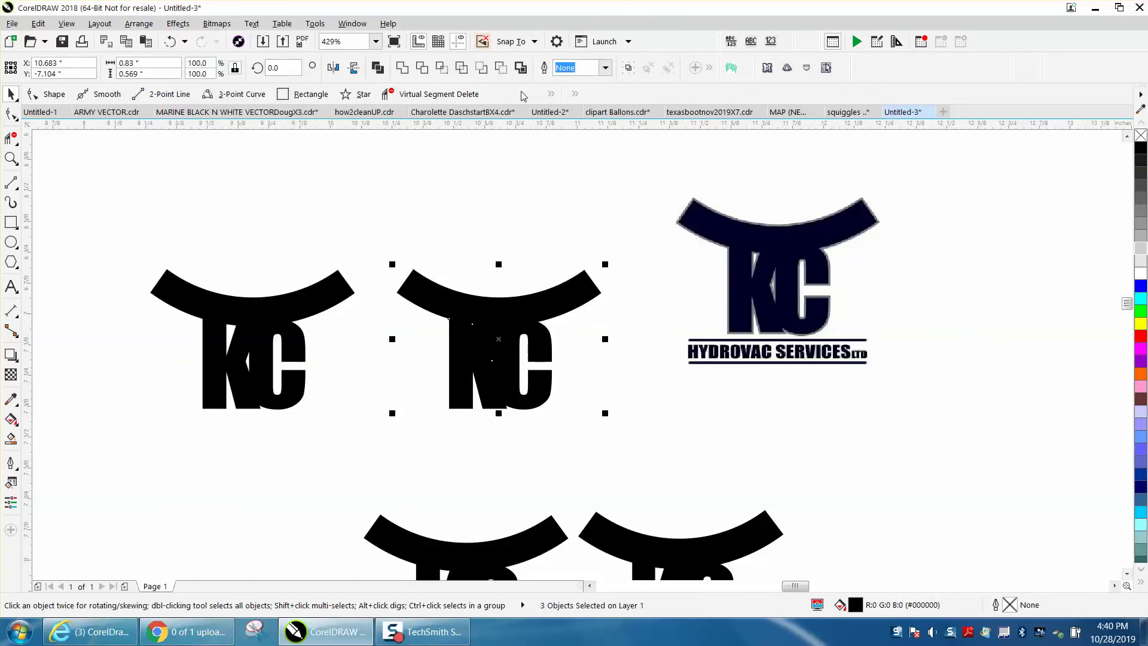
pyautogui.click(521, 68)
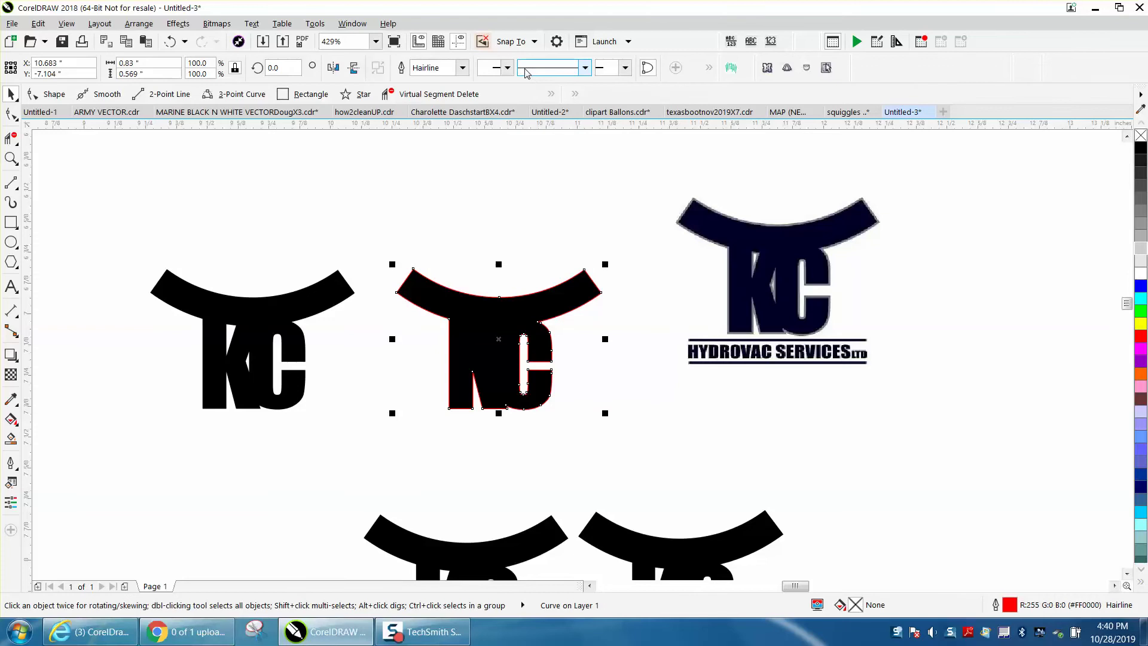
# Step: Move the new boundary outline 1 inch left onto the intact KC shape
pyautogui.press('Tab')
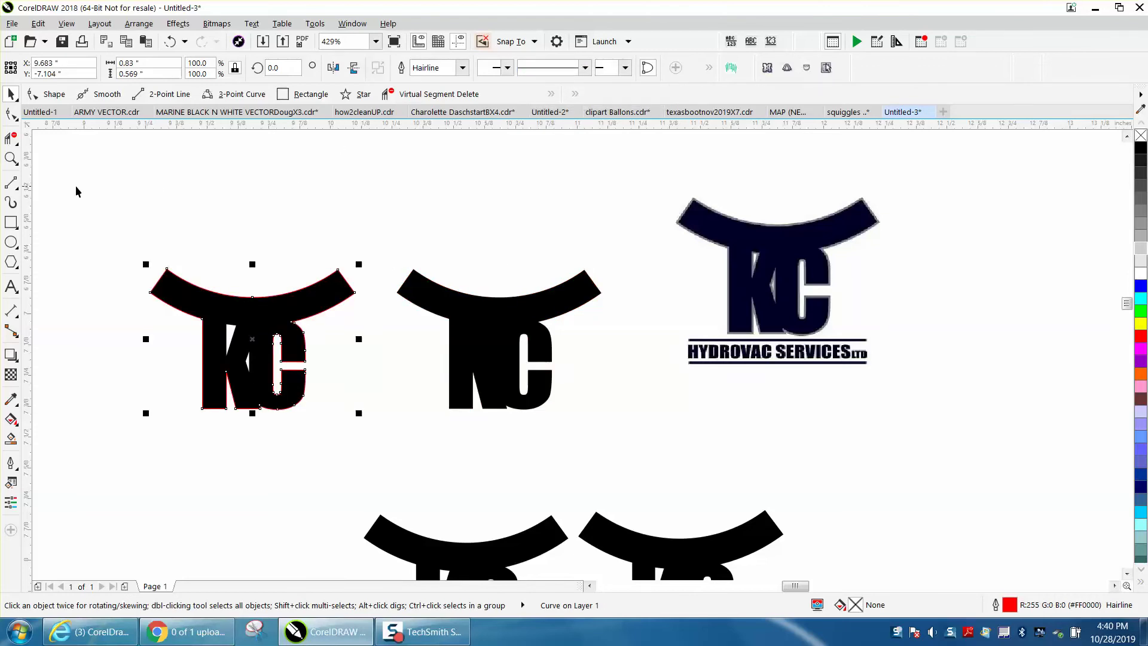
pyautogui.click(12, 158)
pyautogui.moveTo(130, 236); pyautogui.dragTo(394, 377)
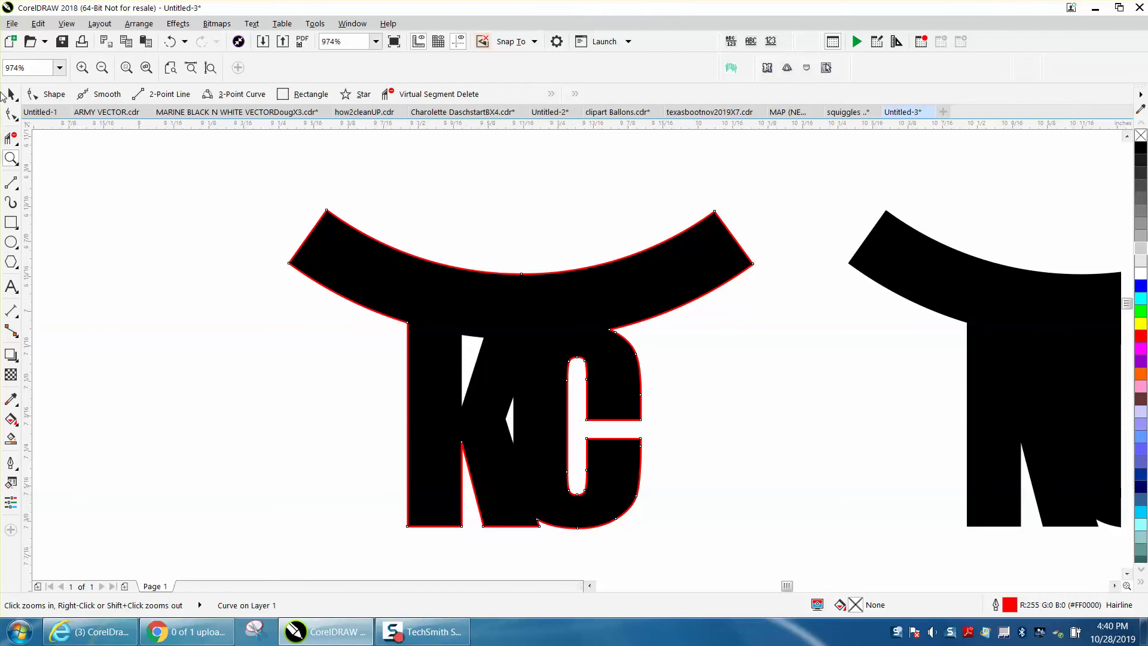
pyautogui.click(9, 94)
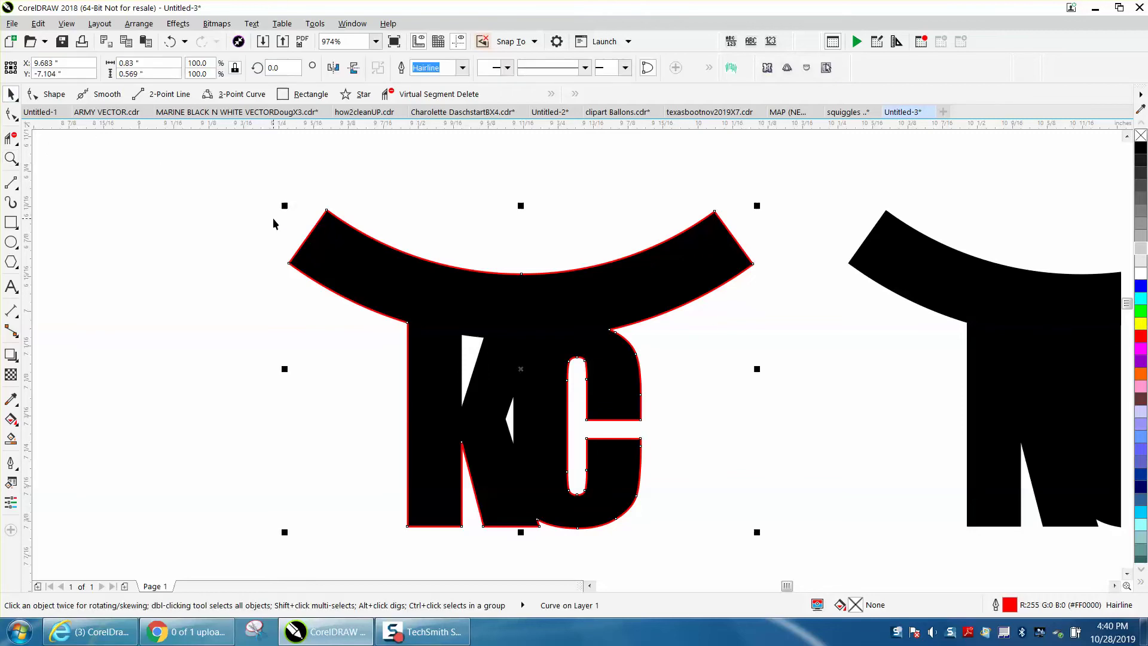
# Step: Nudge the boundary outline another 1 inch left and give it a 20% black (#CCCCCC) outline 0.5 pt wide
pyautogui.scroll(-4, 274, 218)
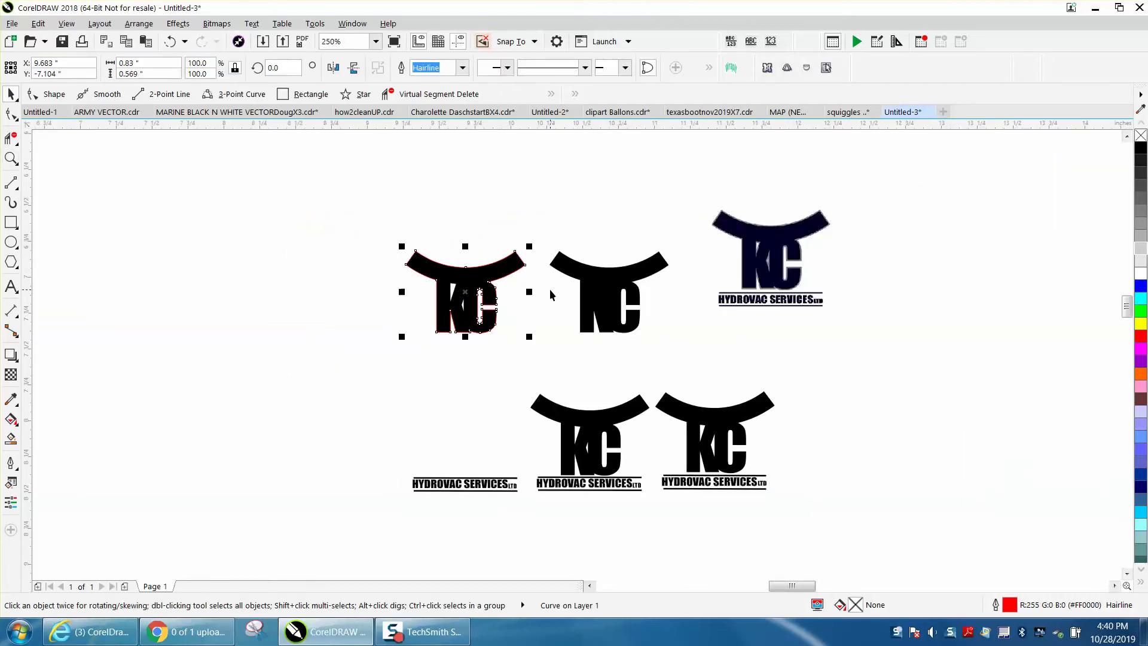
pyautogui.press('Left')
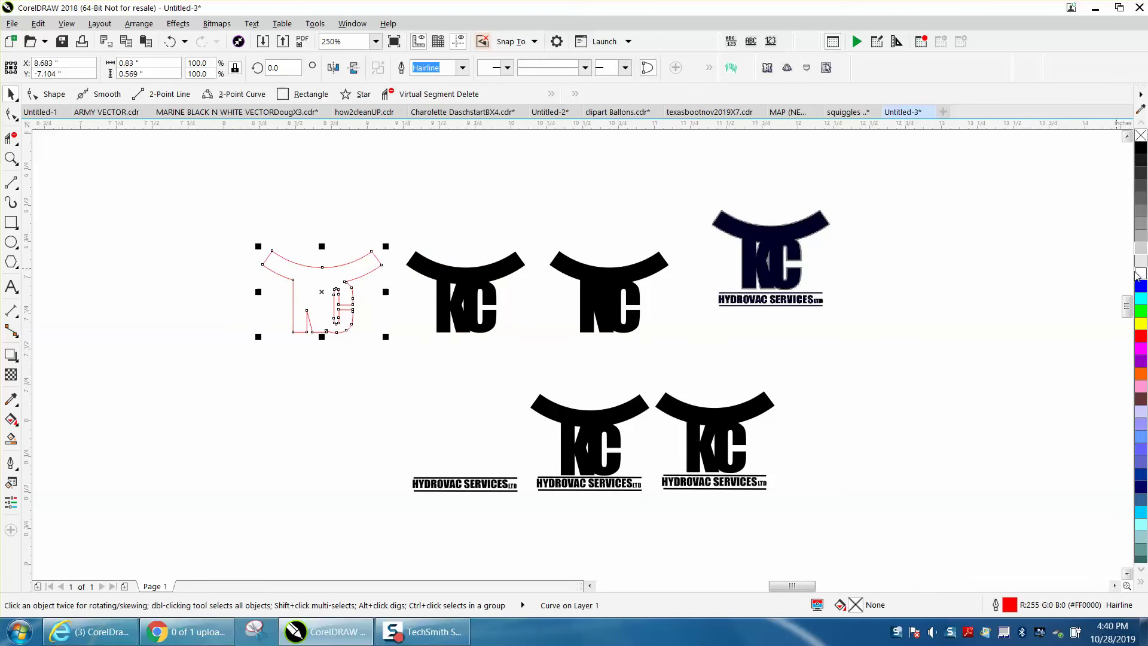
pyautogui.rightClick(1141, 252)
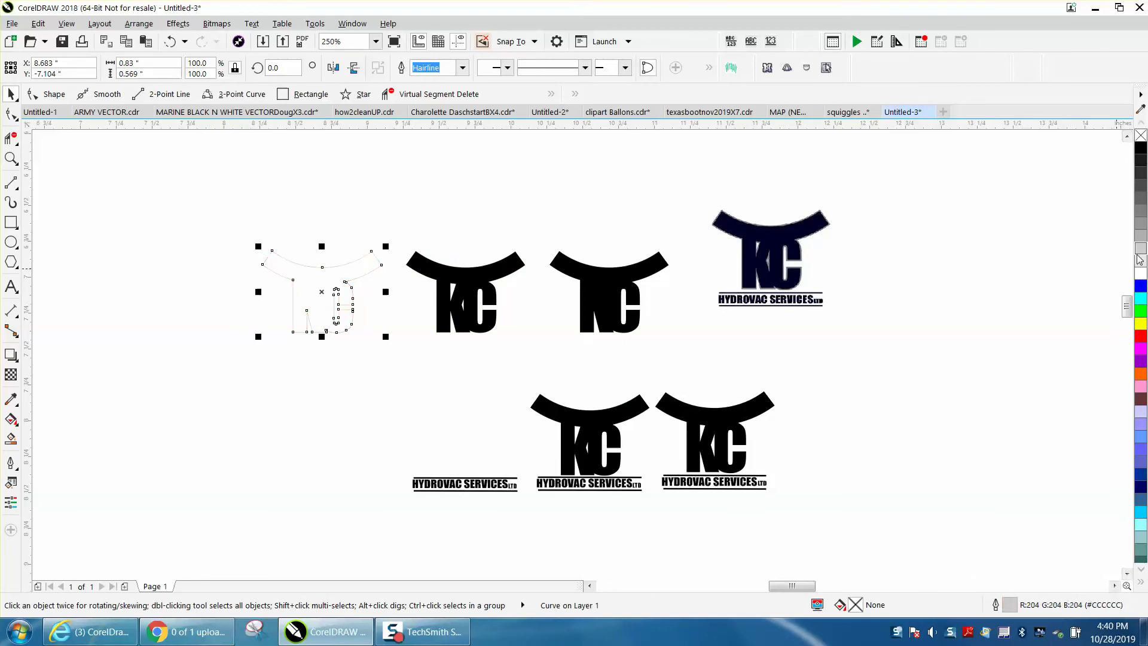
pyautogui.doubleClick(1010, 605)
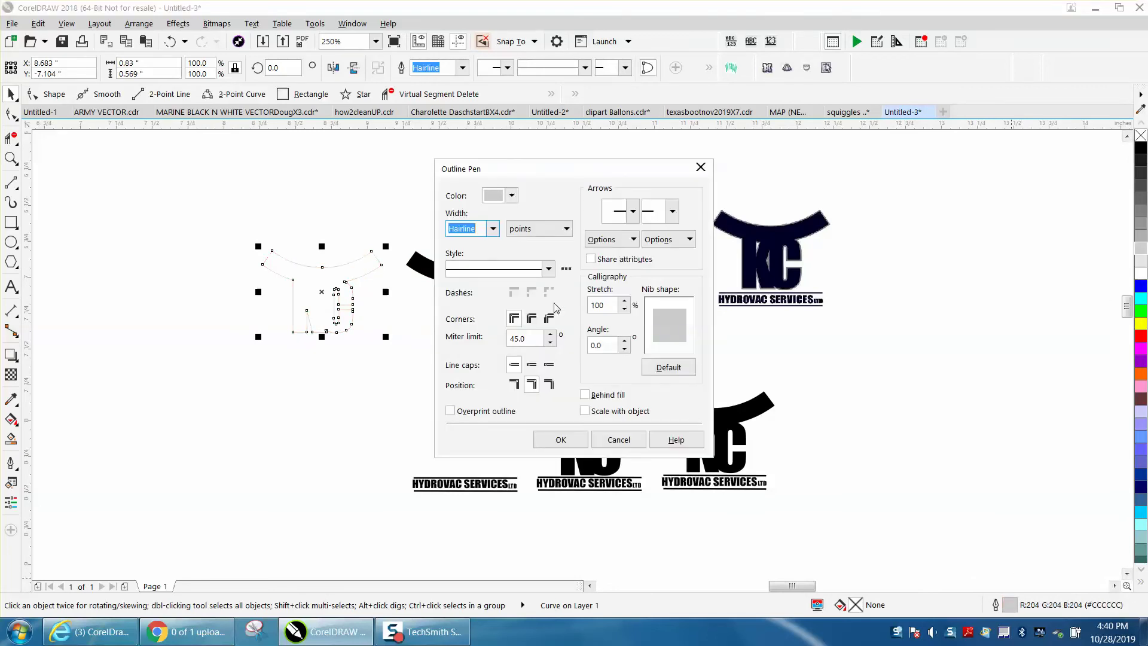
pyautogui.click(493, 229)
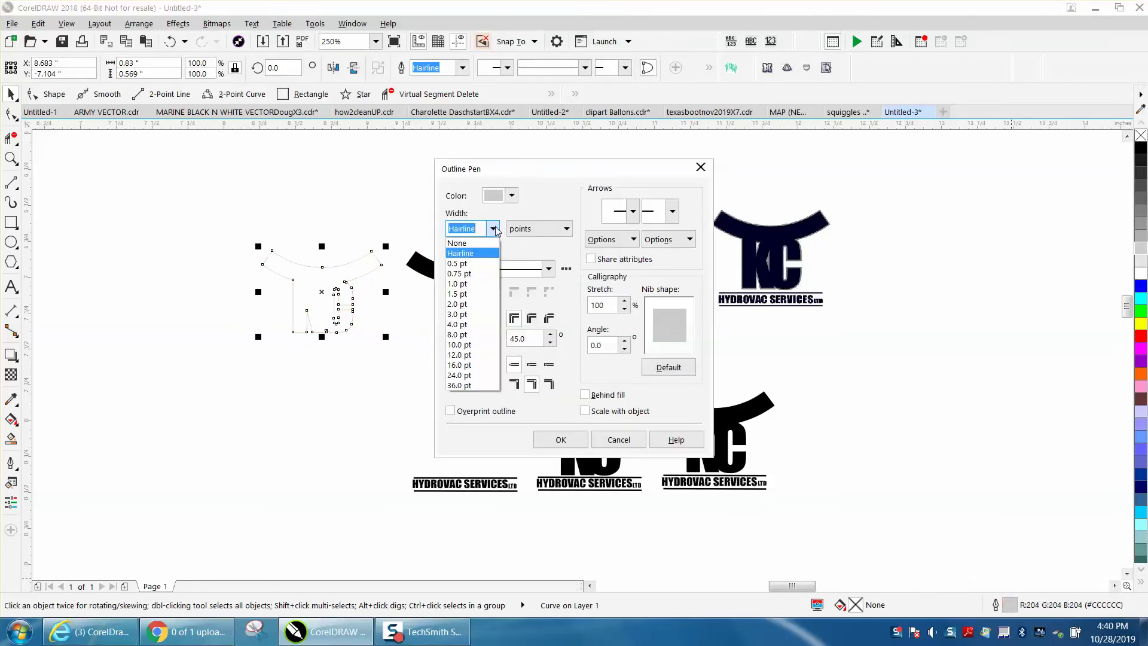
pyautogui.click(468, 264)
pyautogui.click(558, 439)
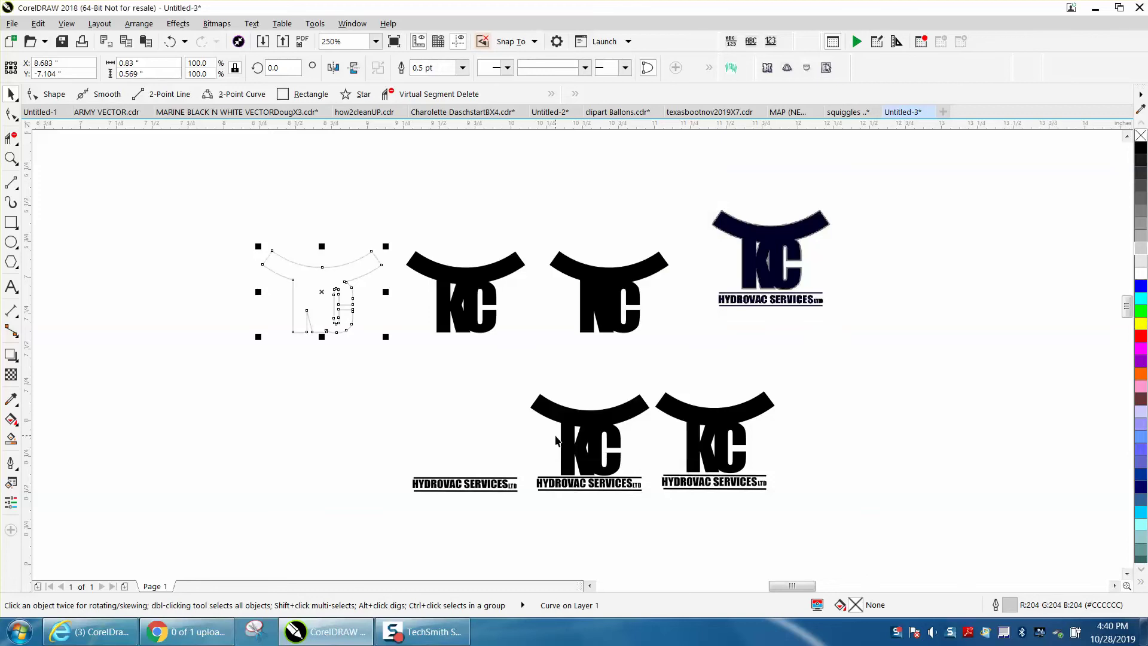
# Step: Move the grey boundary outline 1 inch right, back over the intact KC shape
pyautogui.hotkey('shift', 'Right')
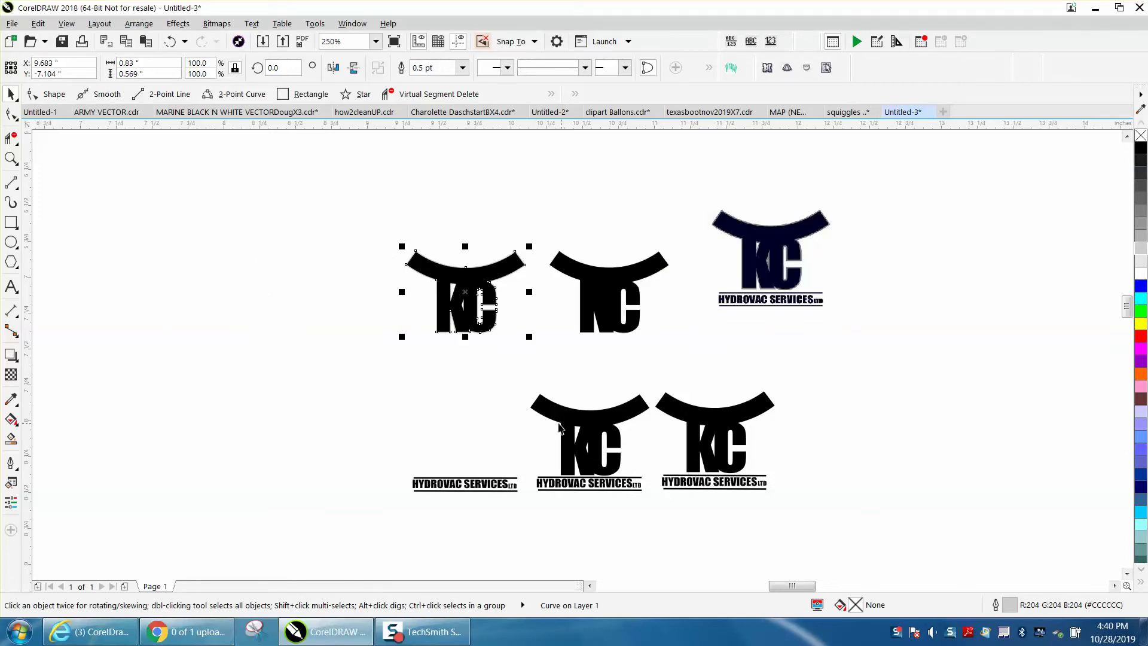
pyautogui.click(11, 157)
pyautogui.moveTo(409, 264); pyautogui.dragTo(565, 341)
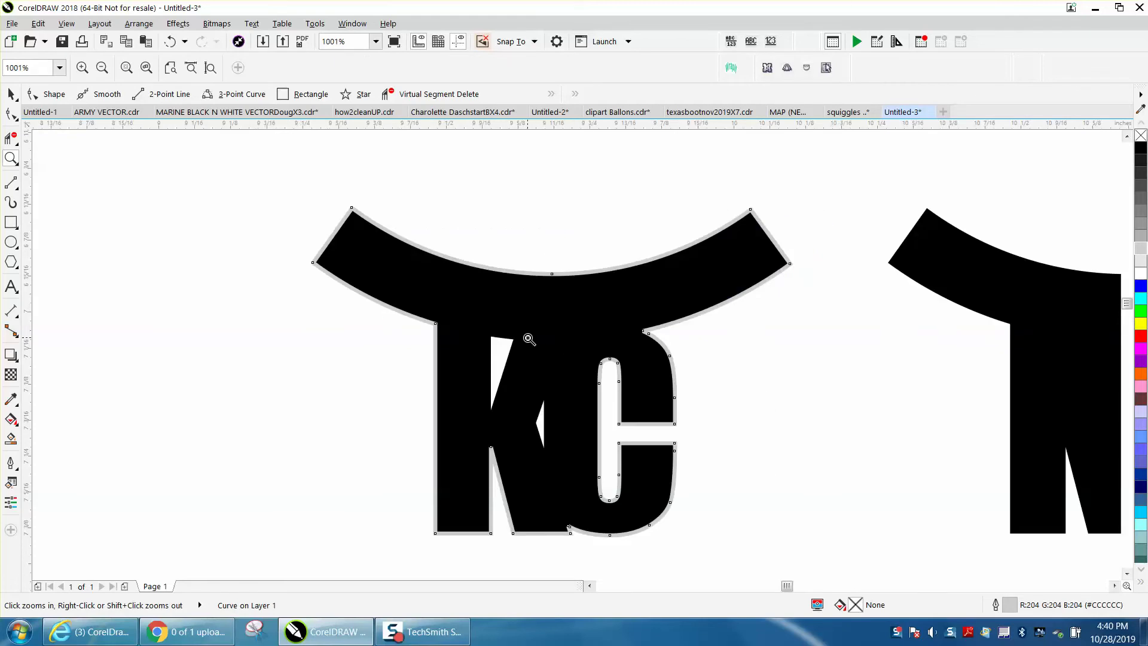
pyautogui.moveTo(337, 205); pyautogui.dragTo(756, 269)
pyautogui.rightClick(646, 271)
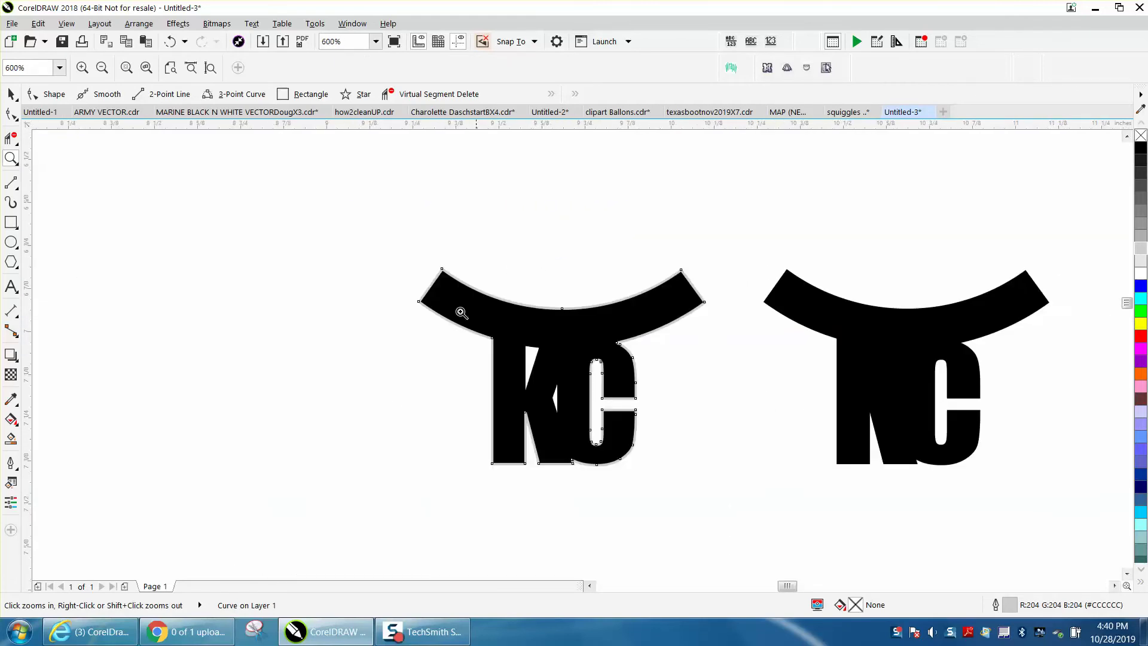
pyautogui.click(11, 94)
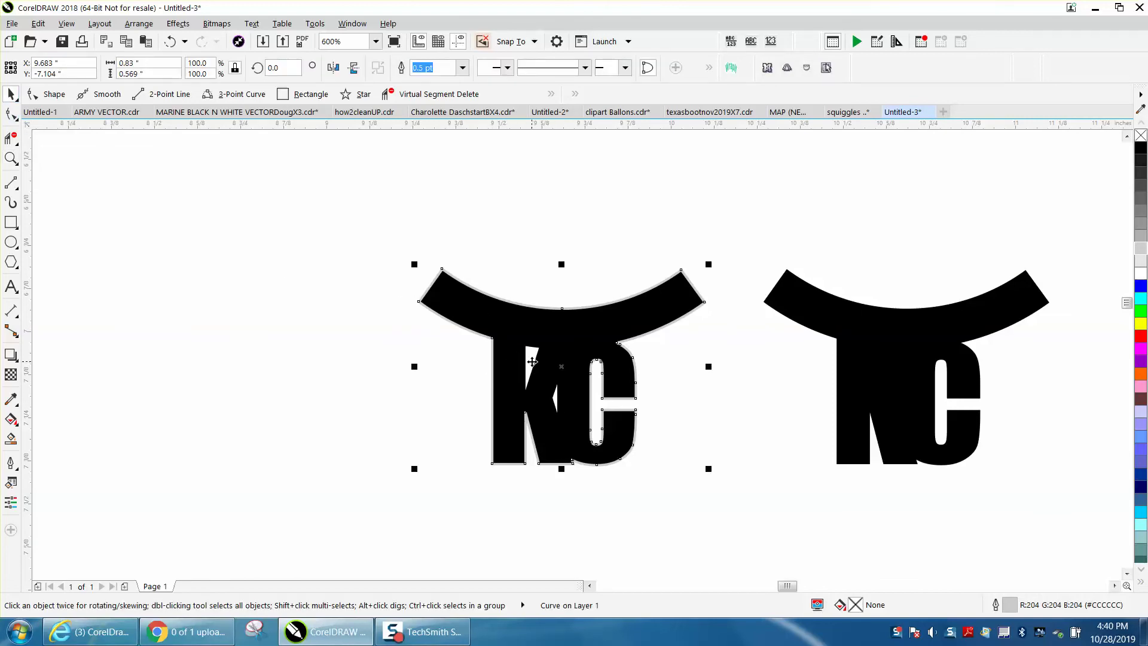
# Step: Smart-fill the upper opening of the K with yellow and move the filled piece 1 inch left
pyautogui.click(11, 439)
pyautogui.click(161, 67)
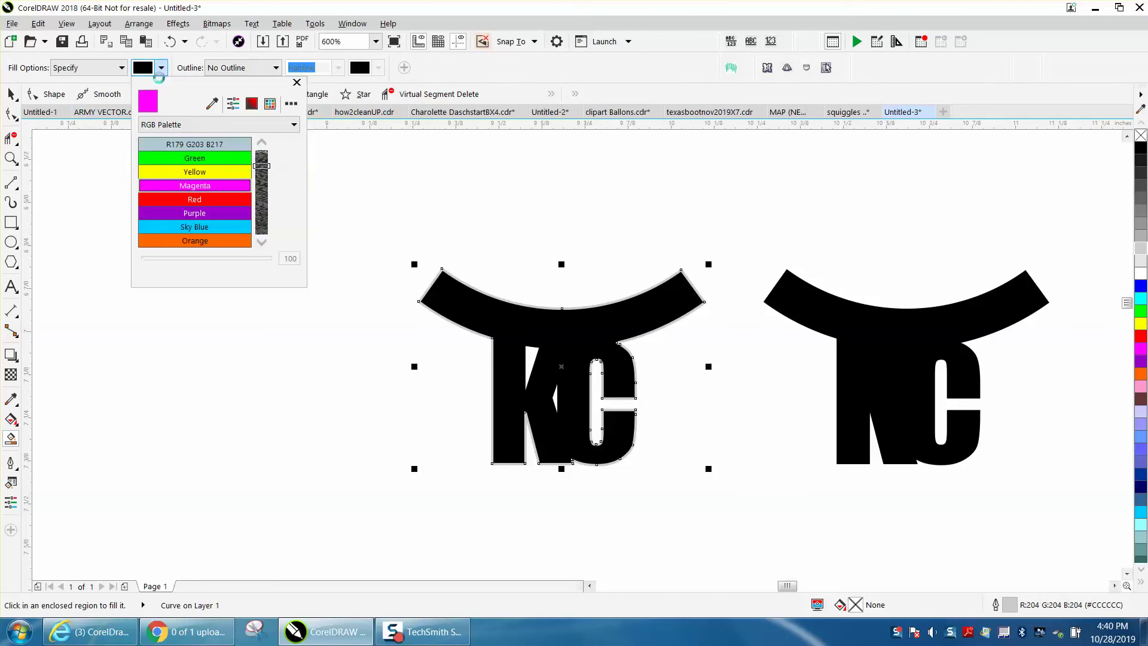
pyautogui.click(261, 243)
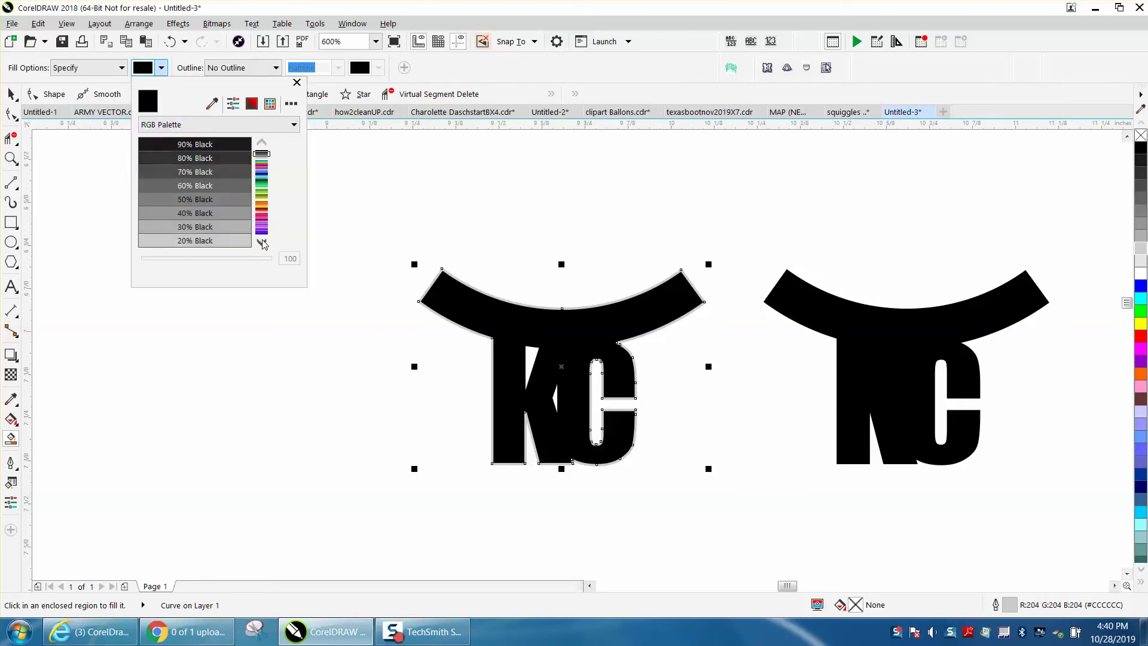
pyautogui.scroll(-3, 261, 242)
pyautogui.click(213, 199)
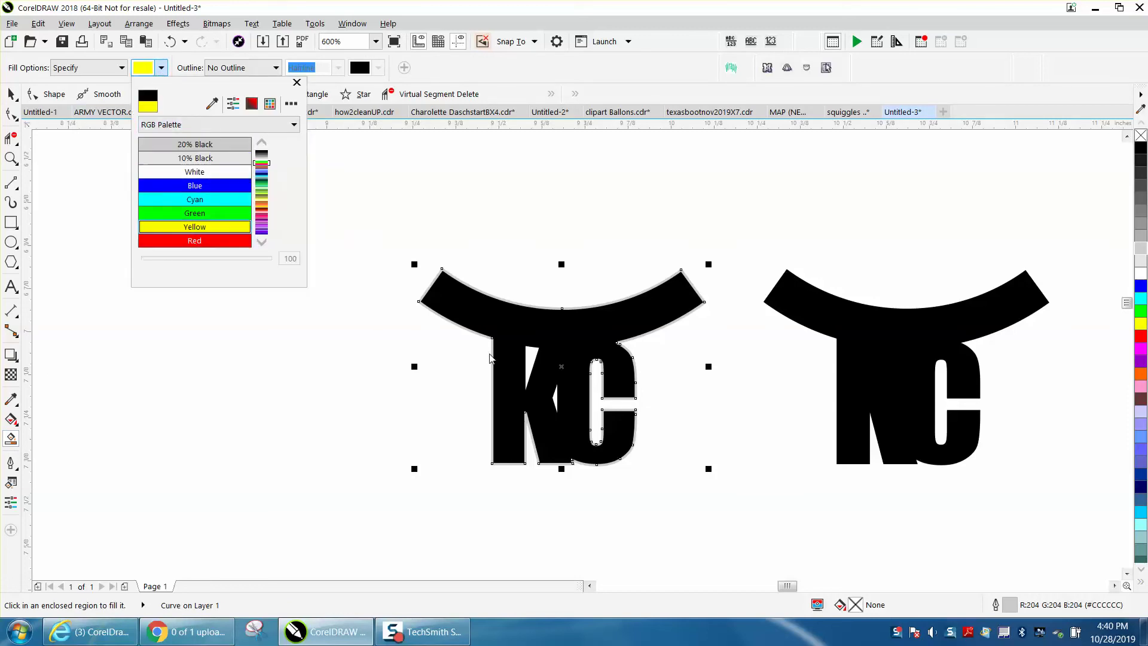
pyautogui.click(530, 359)
pyautogui.click(529, 362)
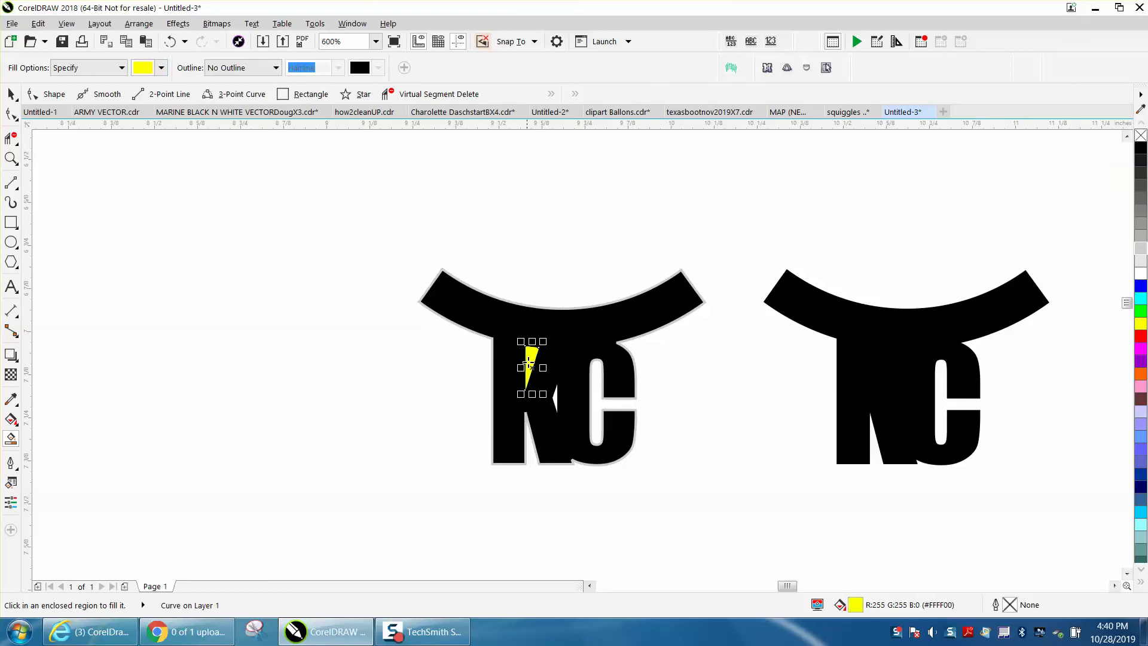
pyautogui.hotkey('shift', 'Left')
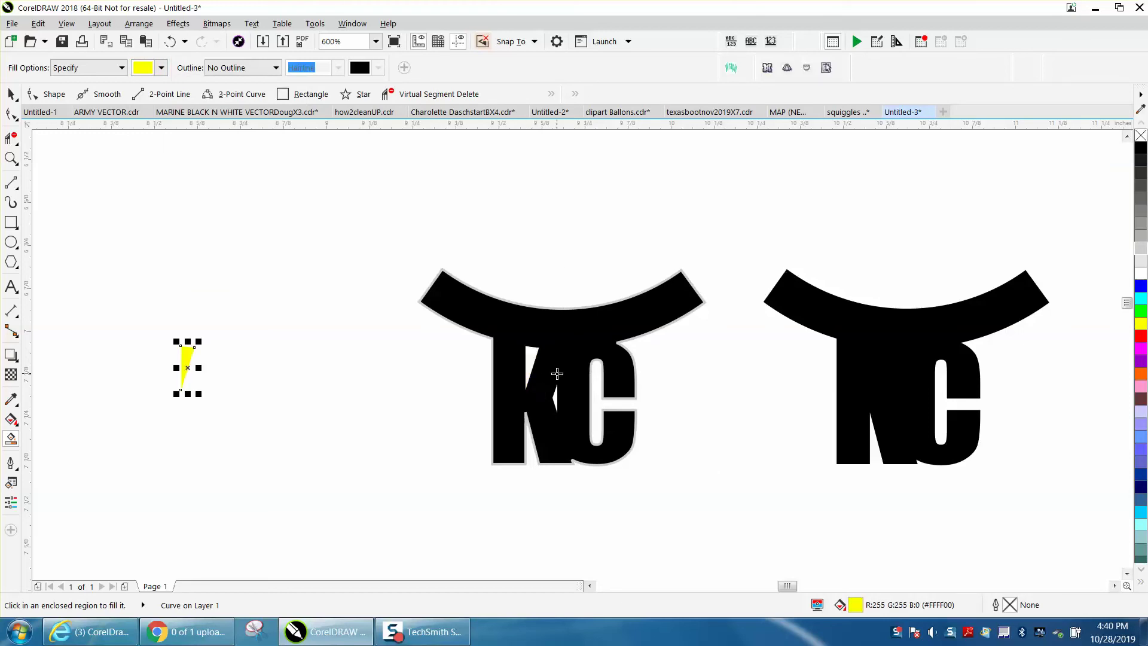
# Step: Replace the small piece's fill with a black hairline outline and move it 1 inch right into the K's opening
pyautogui.click(1141, 136)
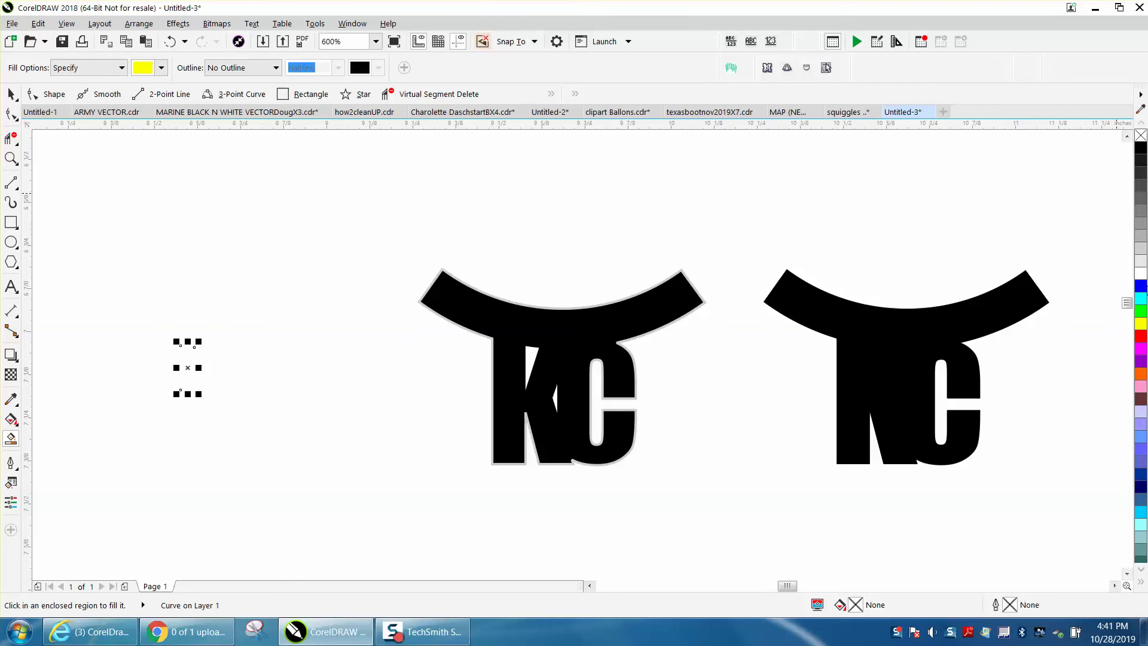
pyautogui.rightClick(1140, 154)
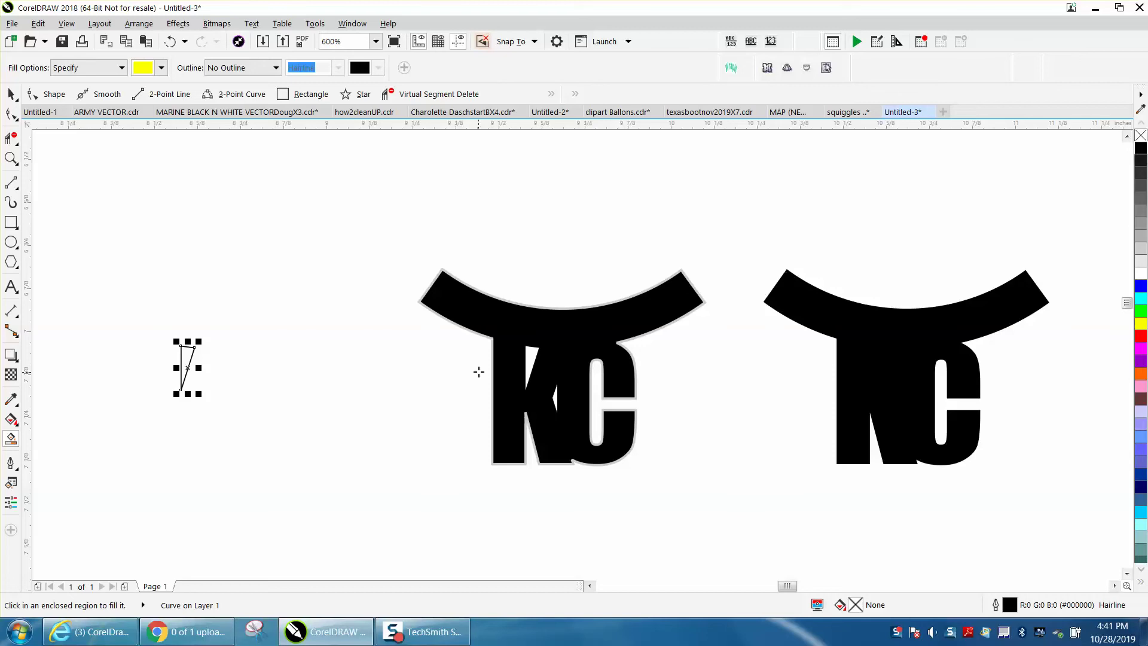
pyautogui.hotkey('ctrl', 'z')
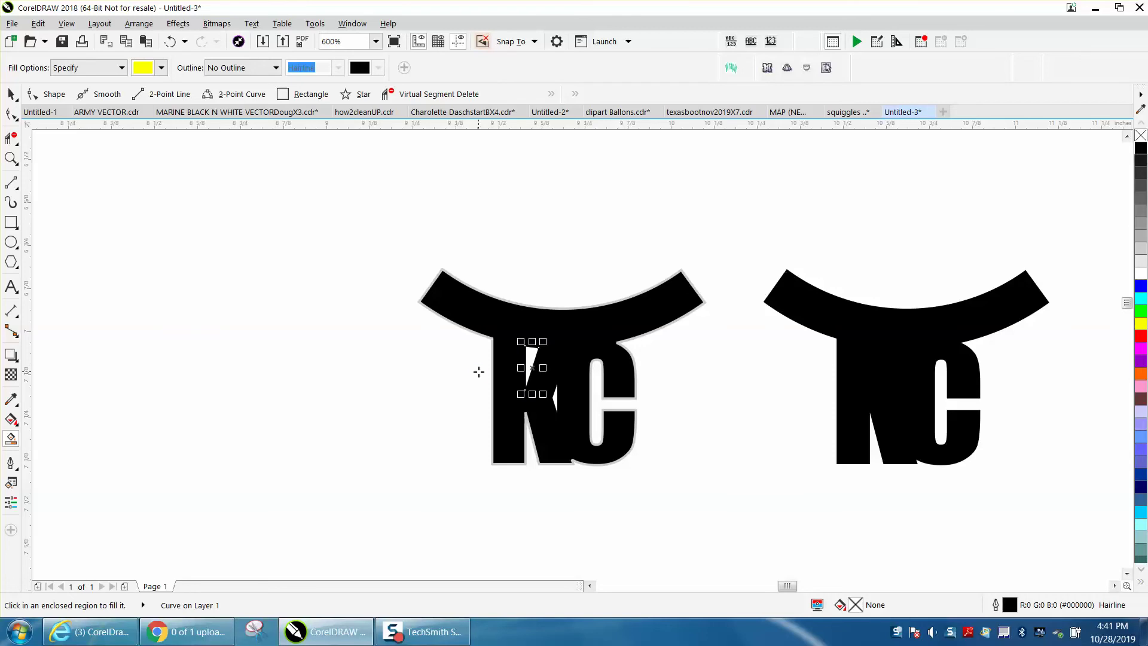
# Step: Move the small outlined piece 1 inch left out of the K's opening and choose an inside contour for it
pyautogui.hotkey('ctrl', 'shift', 'z')
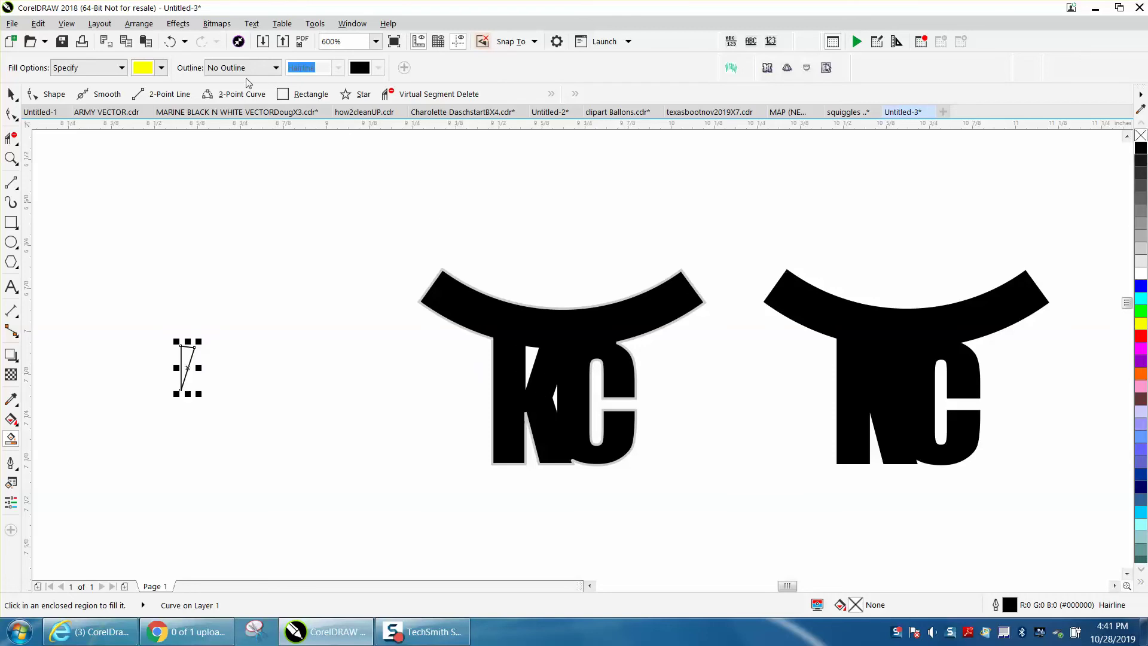
pyautogui.click(177, 24)
pyautogui.click(199, 122)
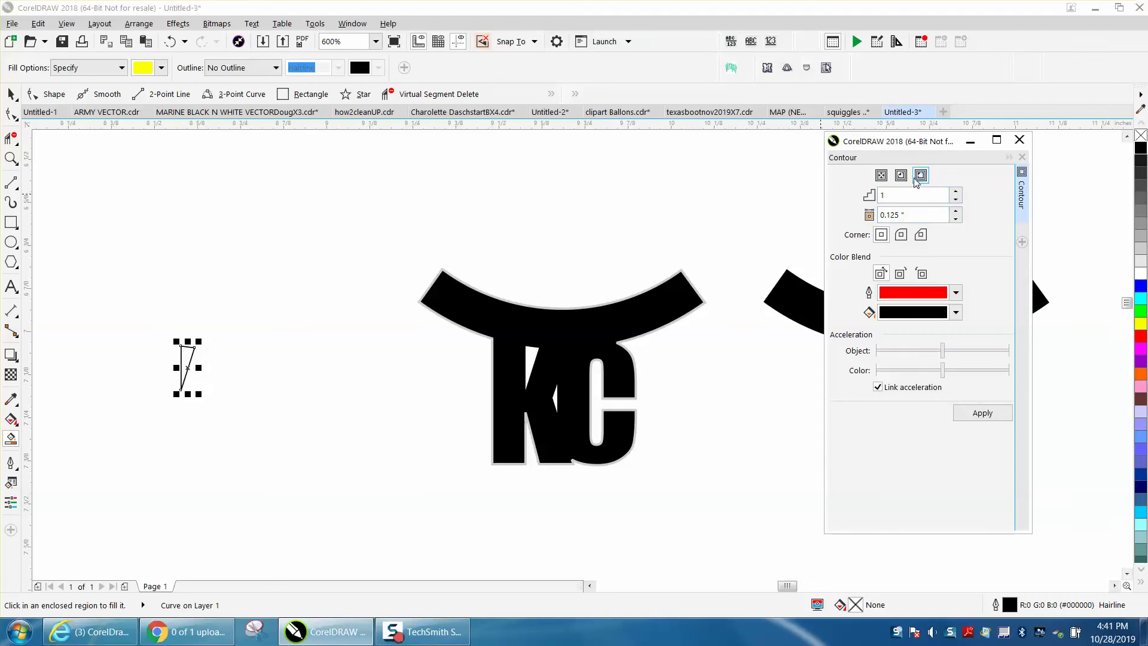
pyautogui.click(902, 175)
# Step: Try a one-step inside contour with a 0.01 inch offset on the small piece
pyautogui.moveTo(906, 217); pyautogui.dragTo(869, 217)
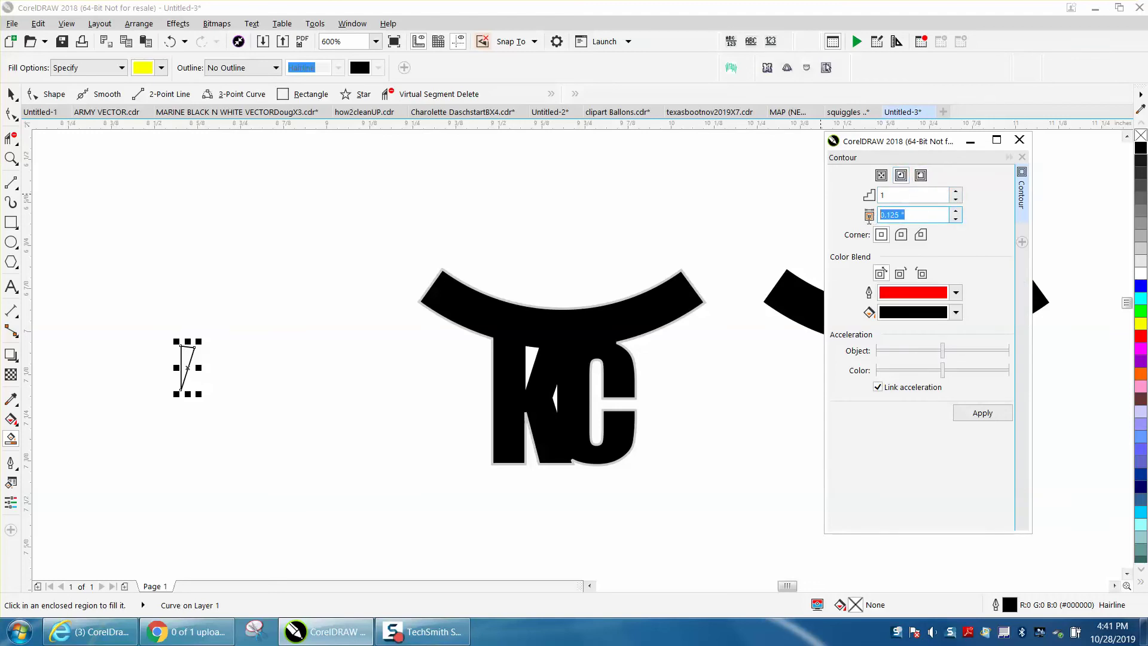
pyautogui.write('.01')
pyautogui.click(982, 413)
pyautogui.click(170, 41)
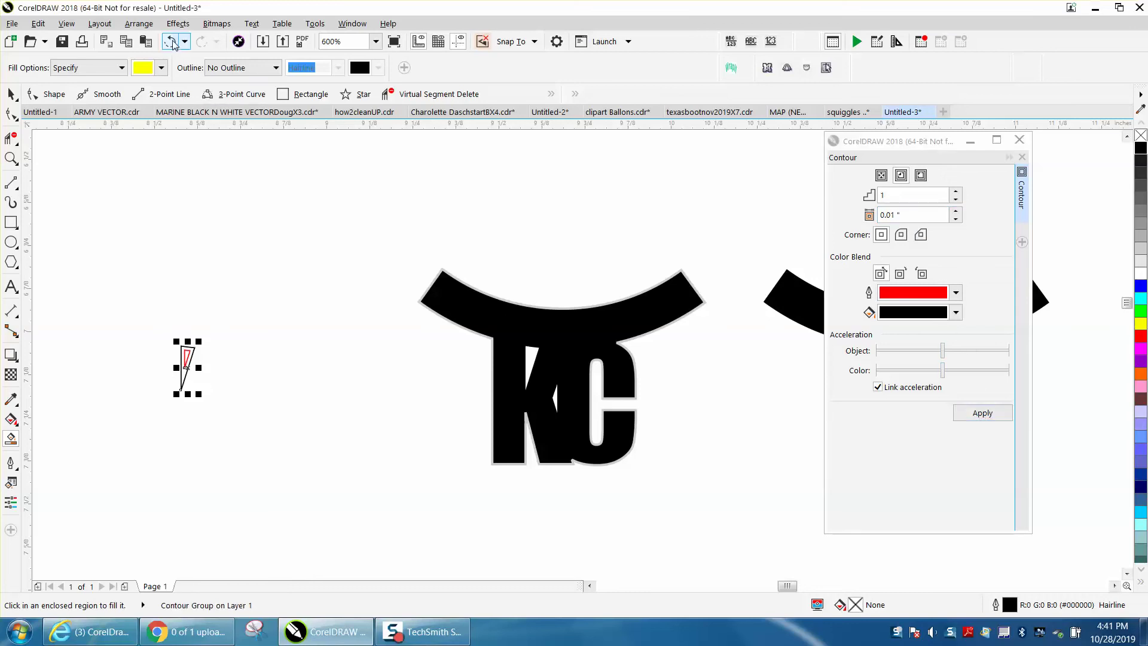
# Step: Apply a one-step inside contour with a 0.001 inch offset to the small piece
pyautogui.moveTo(900, 215); pyautogui.dragTo(835, 219)
pyautogui.write('.')
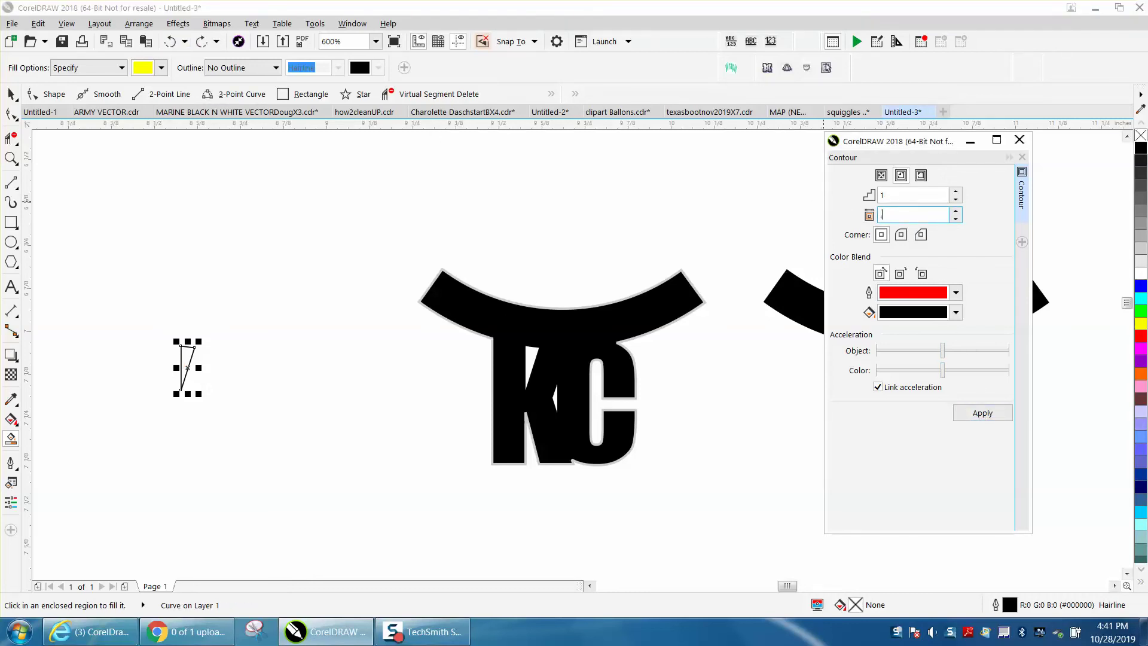
pyautogui.write('001')
pyautogui.click(959, 420)
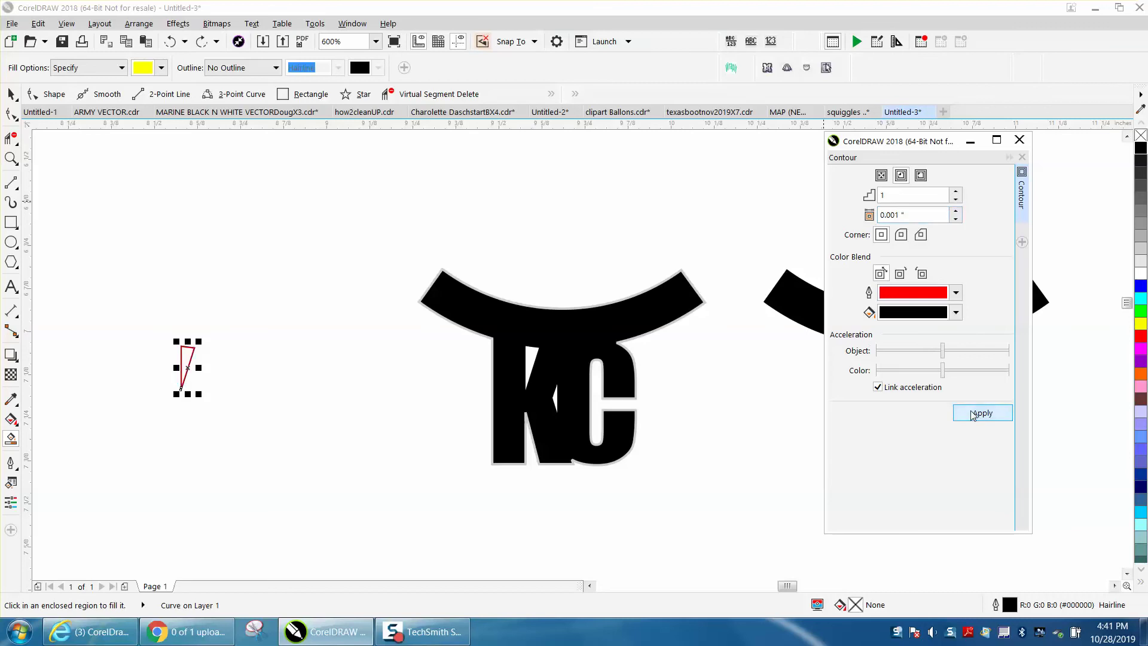
# Step: Break the small piece's contour group apart and move the red inner curve 1 inch left
pyautogui.press('z')
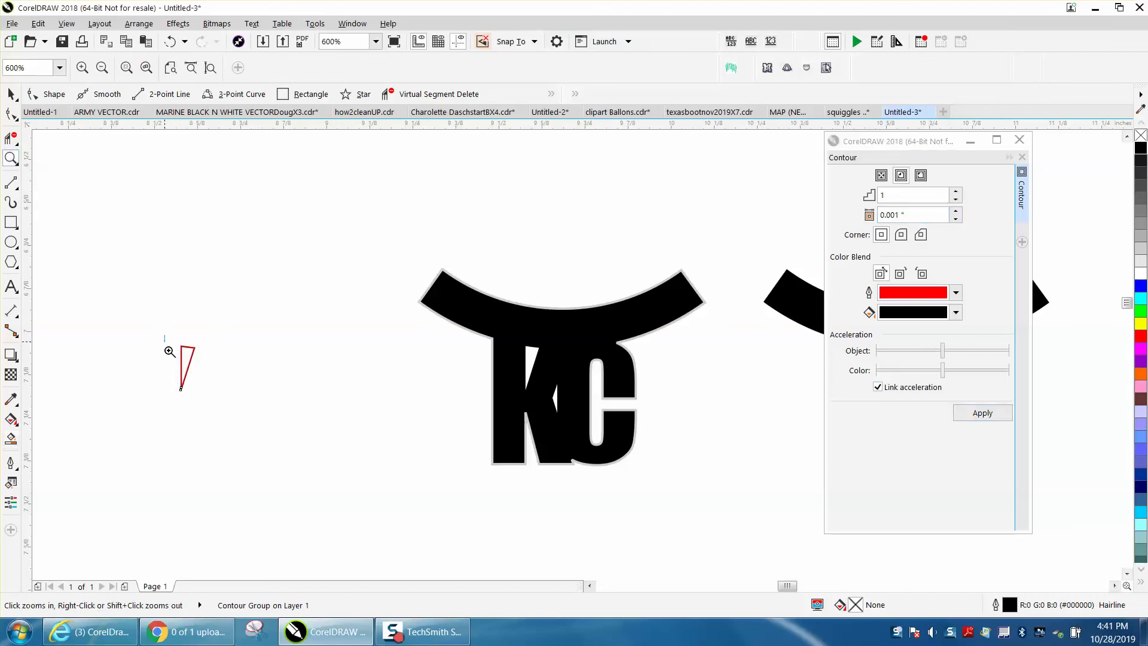
pyautogui.moveTo(168, 347); pyautogui.dragTo(255, 392)
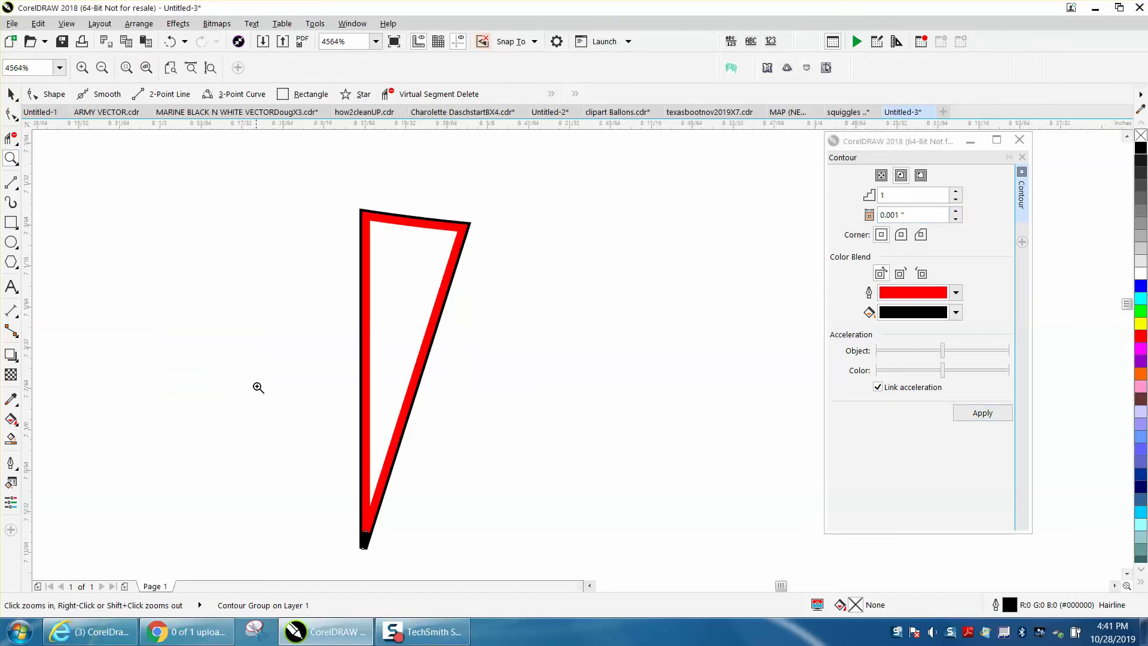
pyautogui.click(11, 94)
pyautogui.click(139, 23)
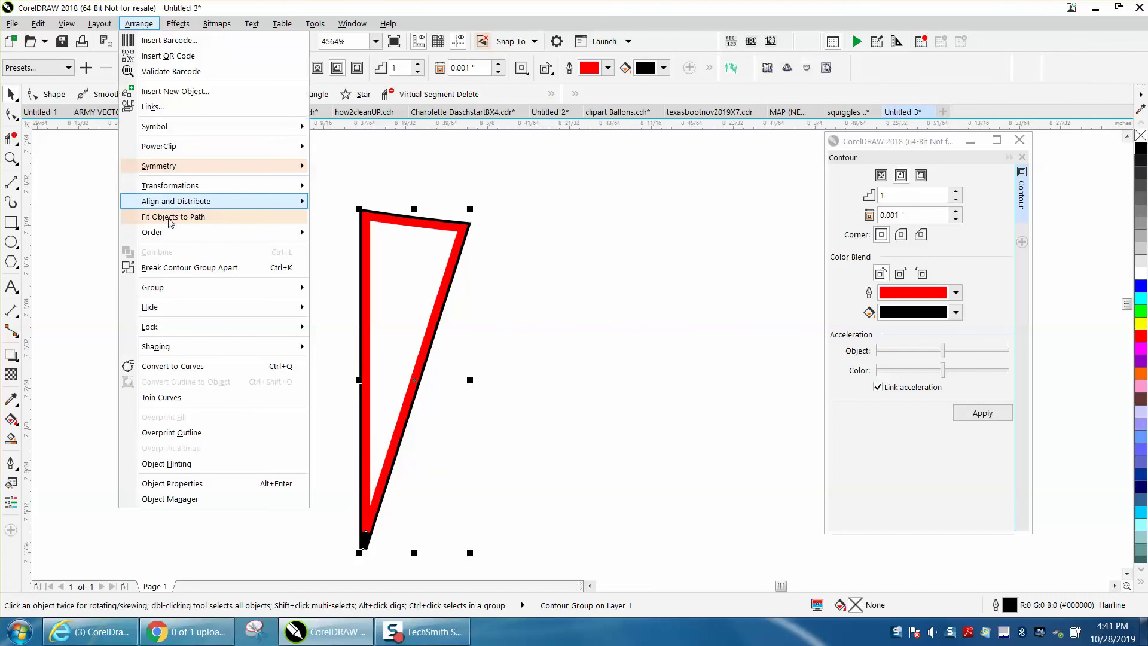
pyautogui.click(183, 268)
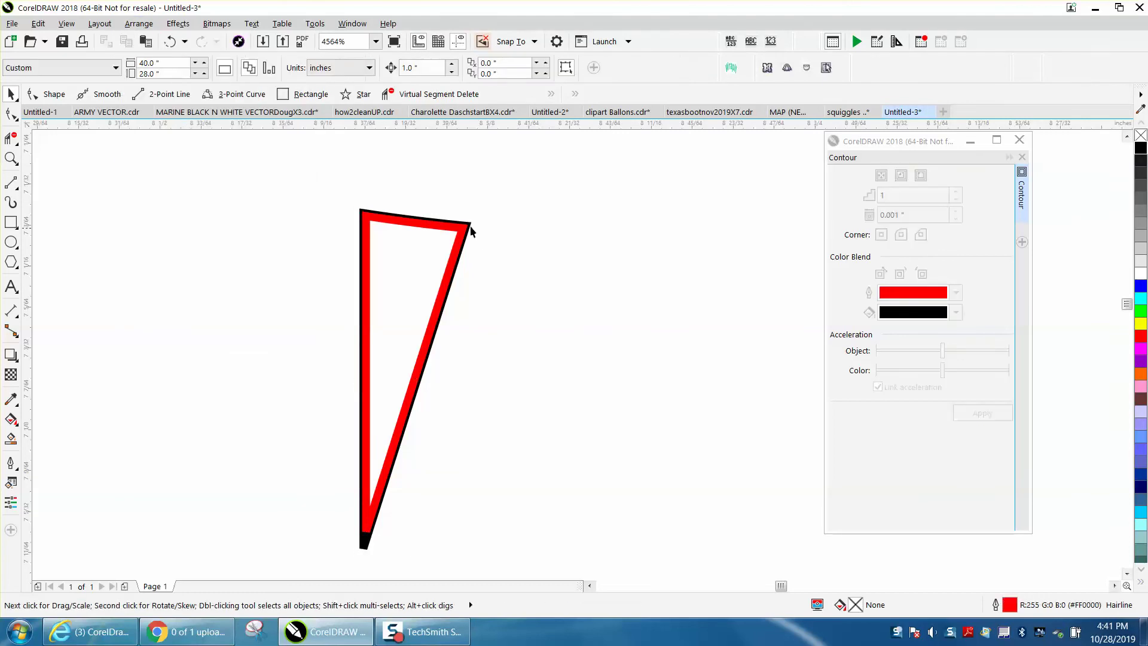
pyautogui.click(442, 240)
pyautogui.press('Delete')
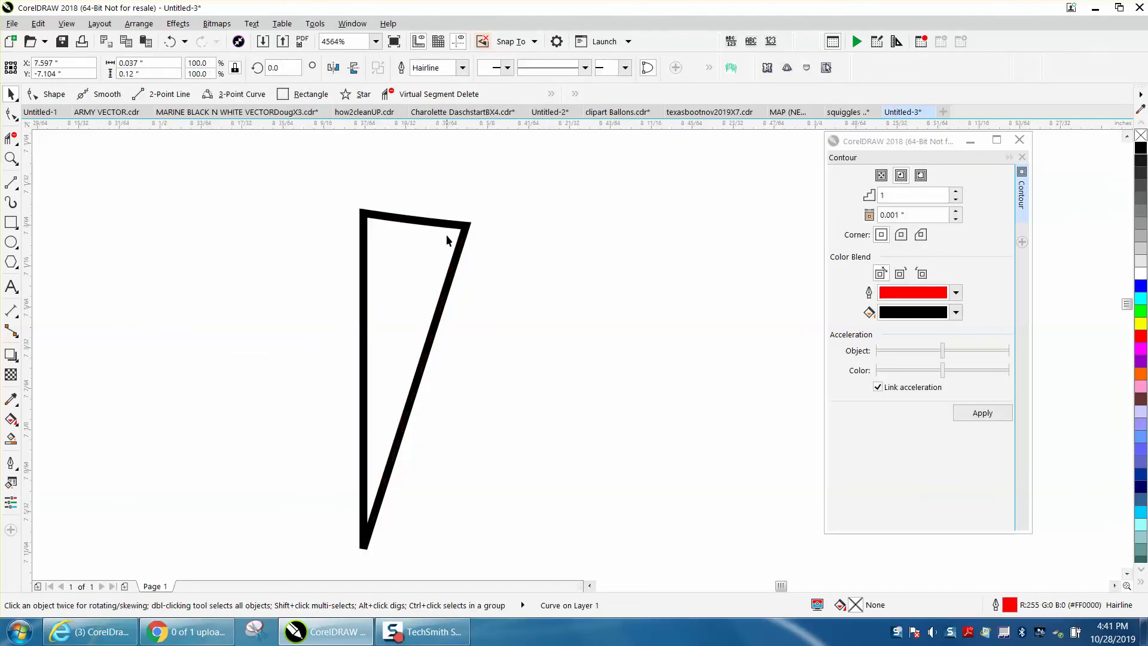
# Step: Delete the original black-outlined piece and move the red inner piece 1 inch right
pyautogui.click(453, 225)
pyautogui.press('Delete')
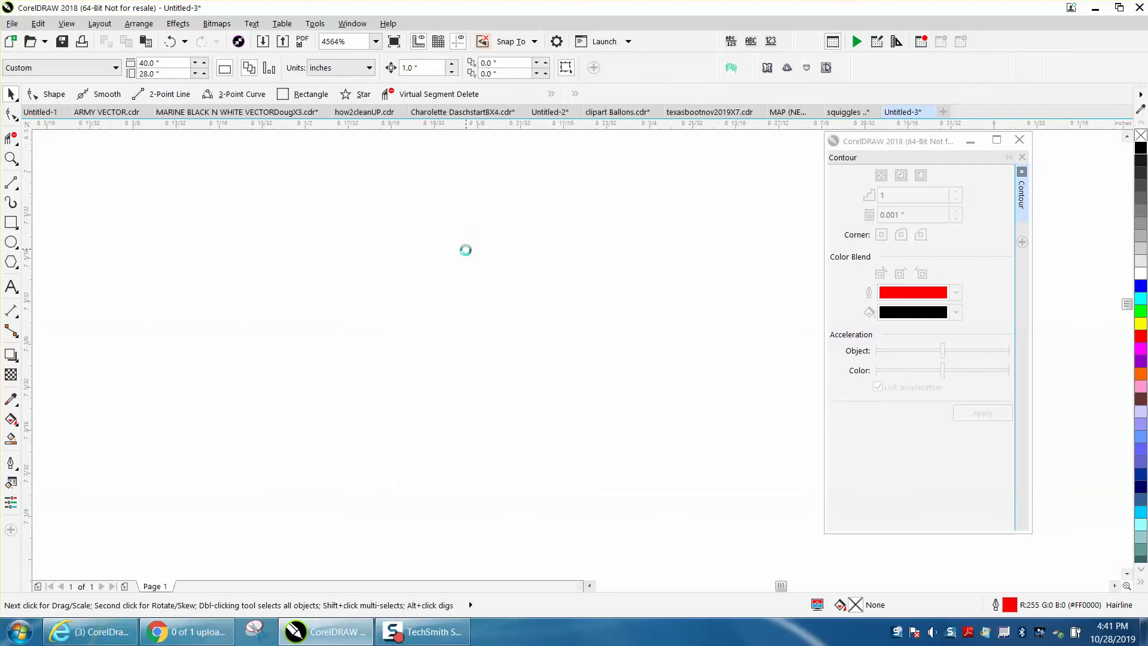
pyautogui.scroll(-5, 455, 257)
pyautogui.click(101, 278)
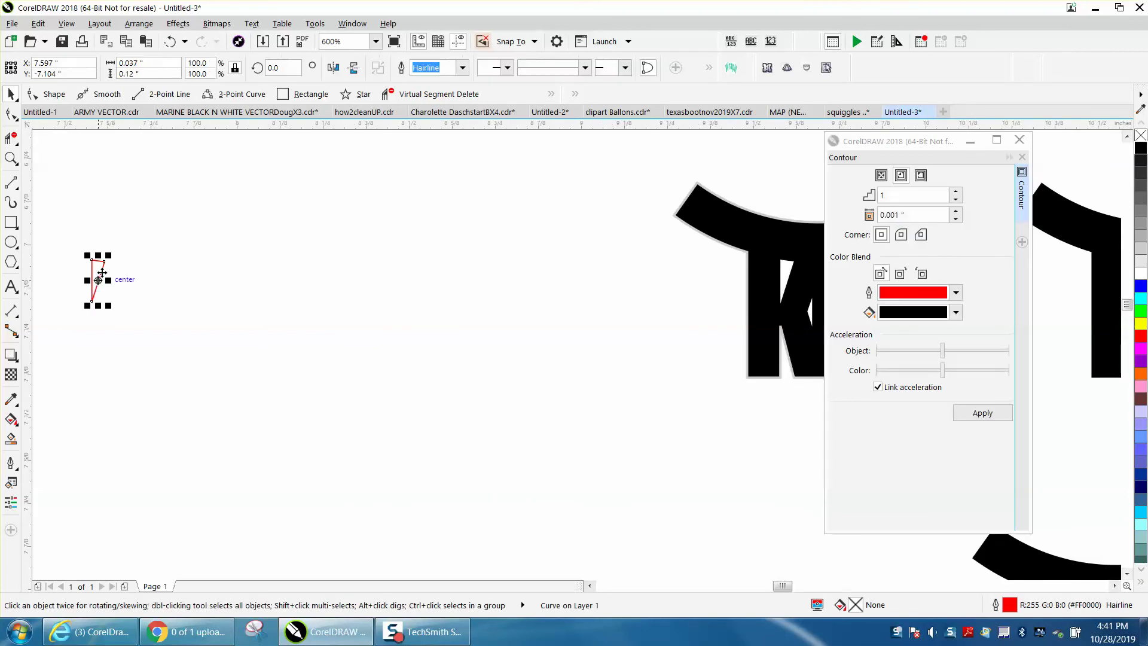
pyautogui.press('p')
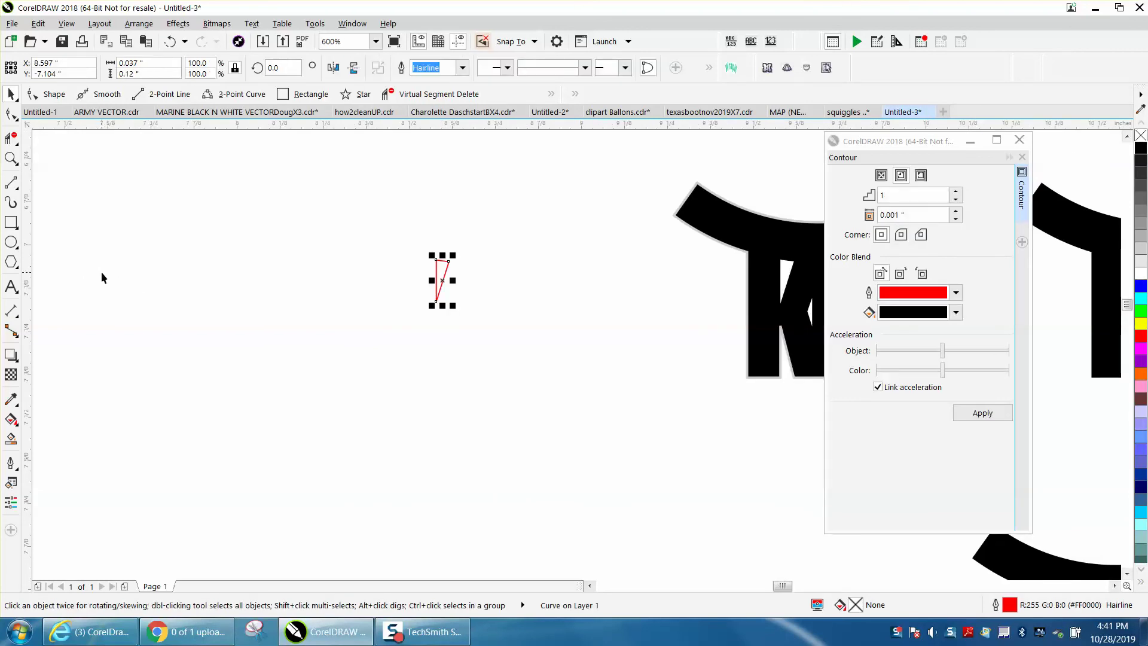
# Step: Give the small piece a 30% black (#B3B3B3) outline 0.5 pt wide and move it 1 inch right into the K's opening
pyautogui.click(1020, 140)
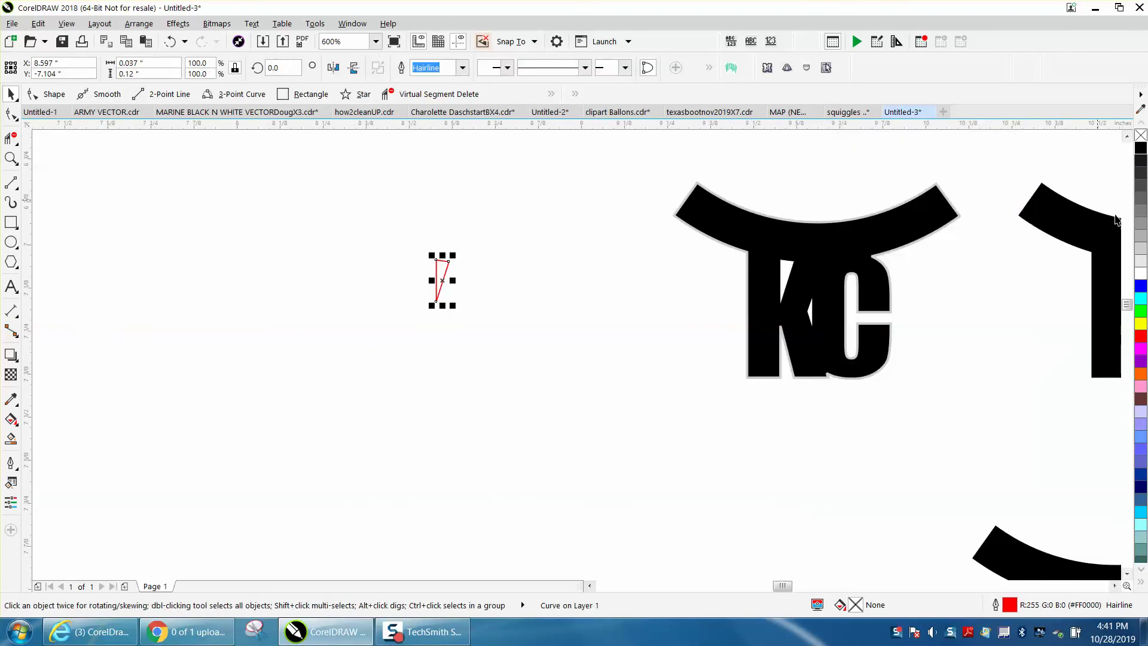
pyautogui.rightClick(1143, 242)
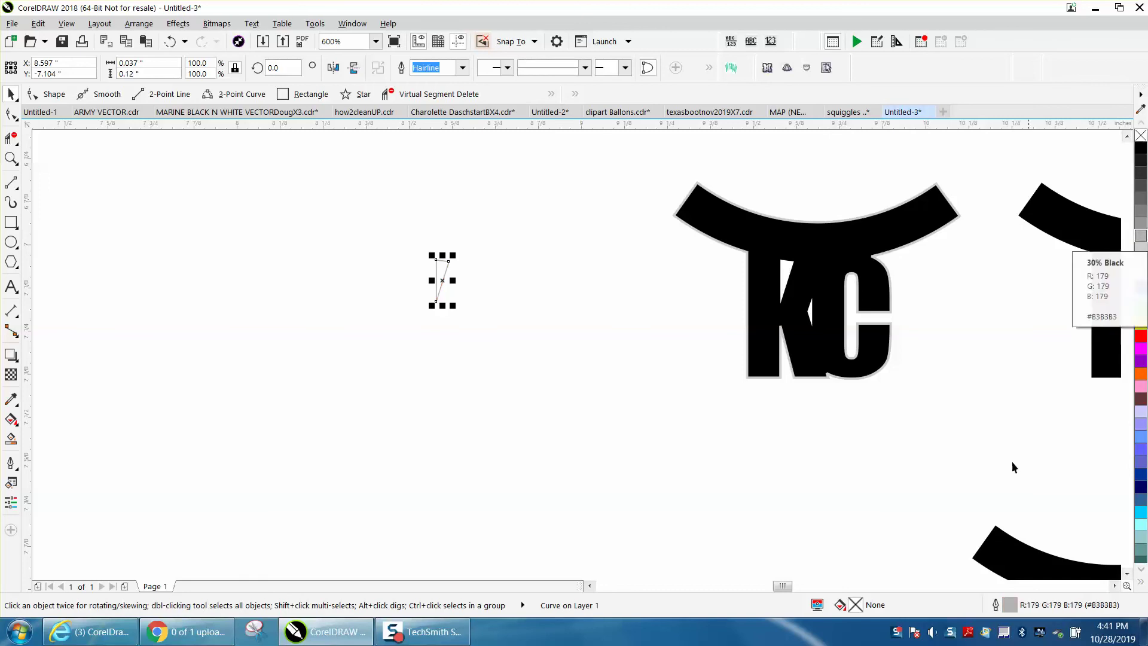
pyautogui.doubleClick(1011, 606)
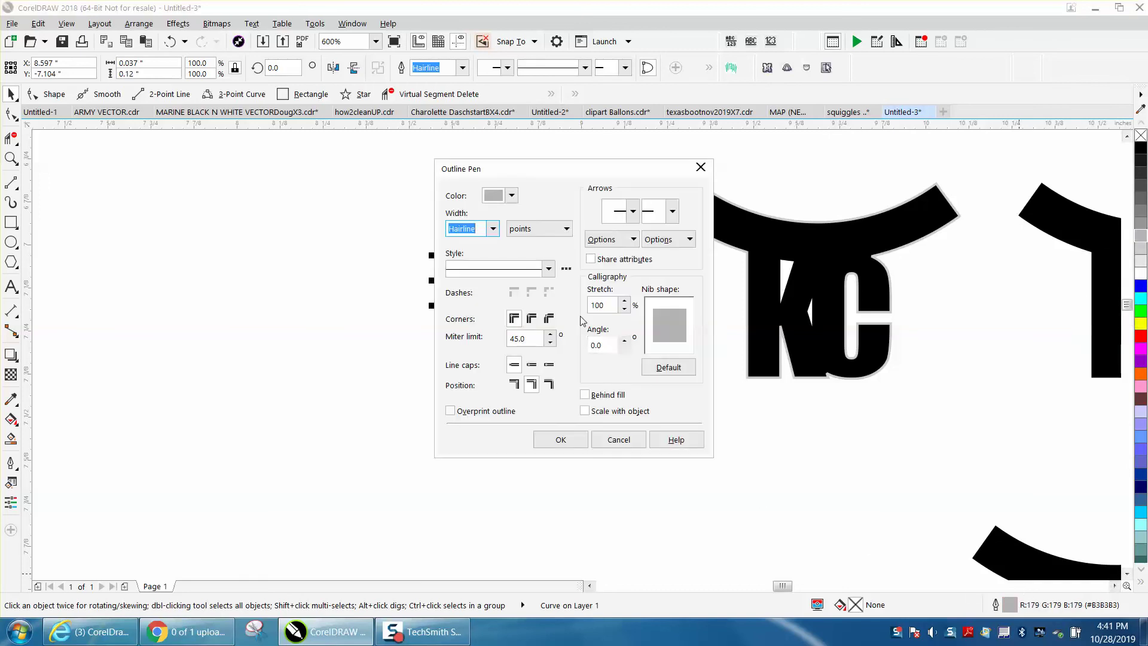
pyautogui.click(492, 229)
pyautogui.click(465, 263)
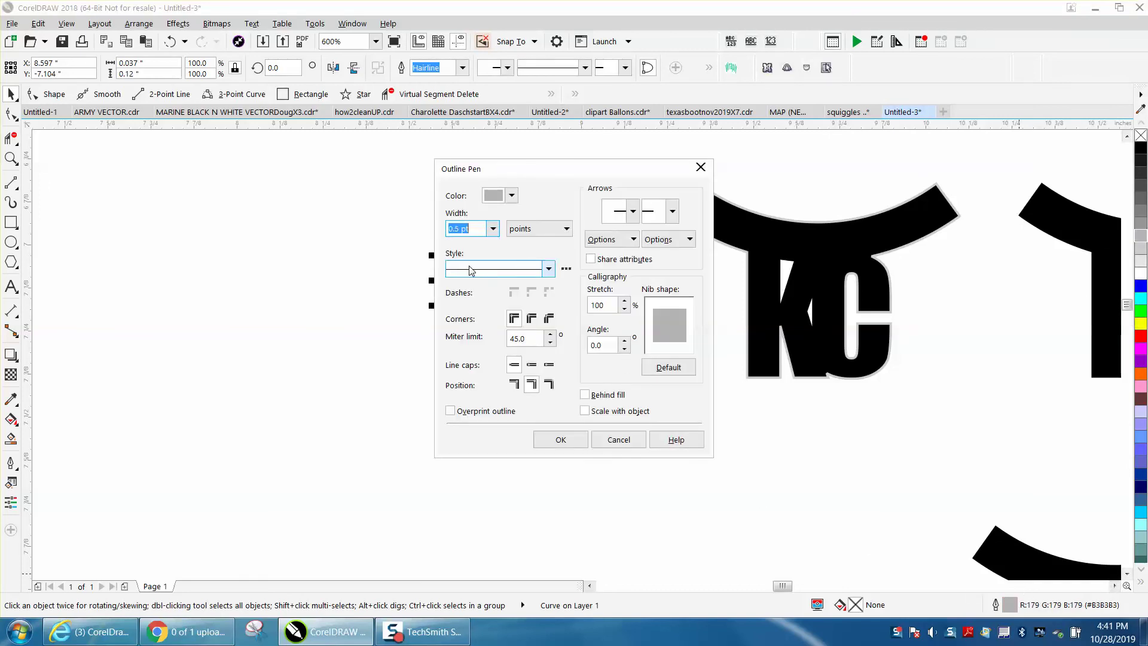
pyautogui.click(561, 441)
pyautogui.press('Right')
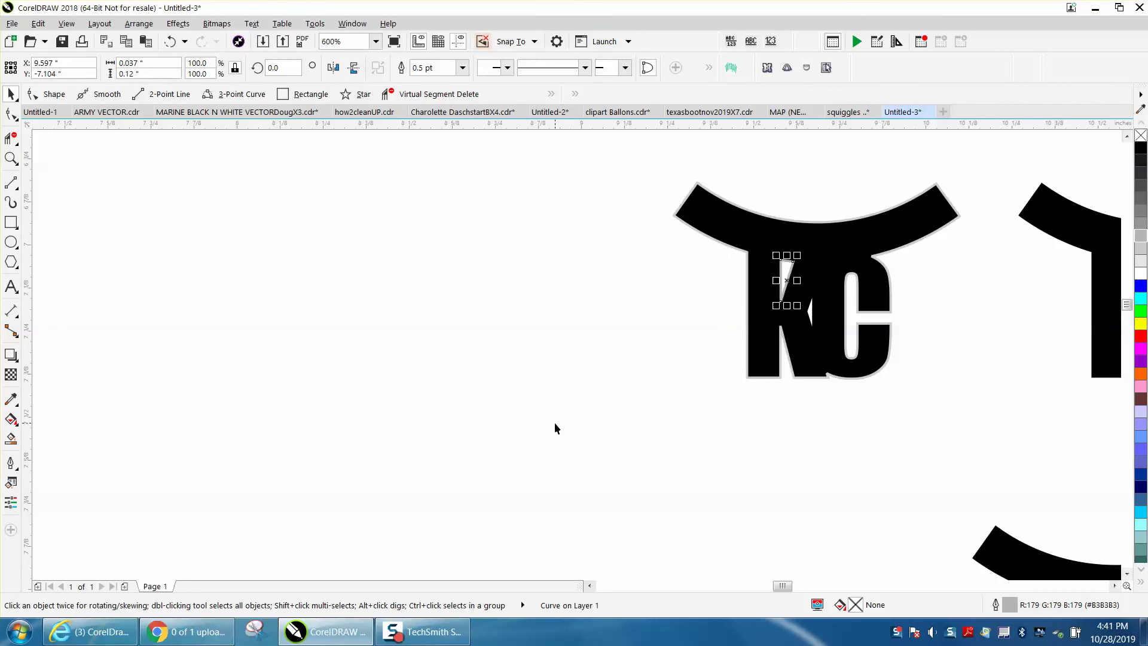
# Step: Select the KC shape together with its grey outlines and move it 1 inch down above the separate HYDROVAC SERVICES lettering
pyautogui.click(11, 159)
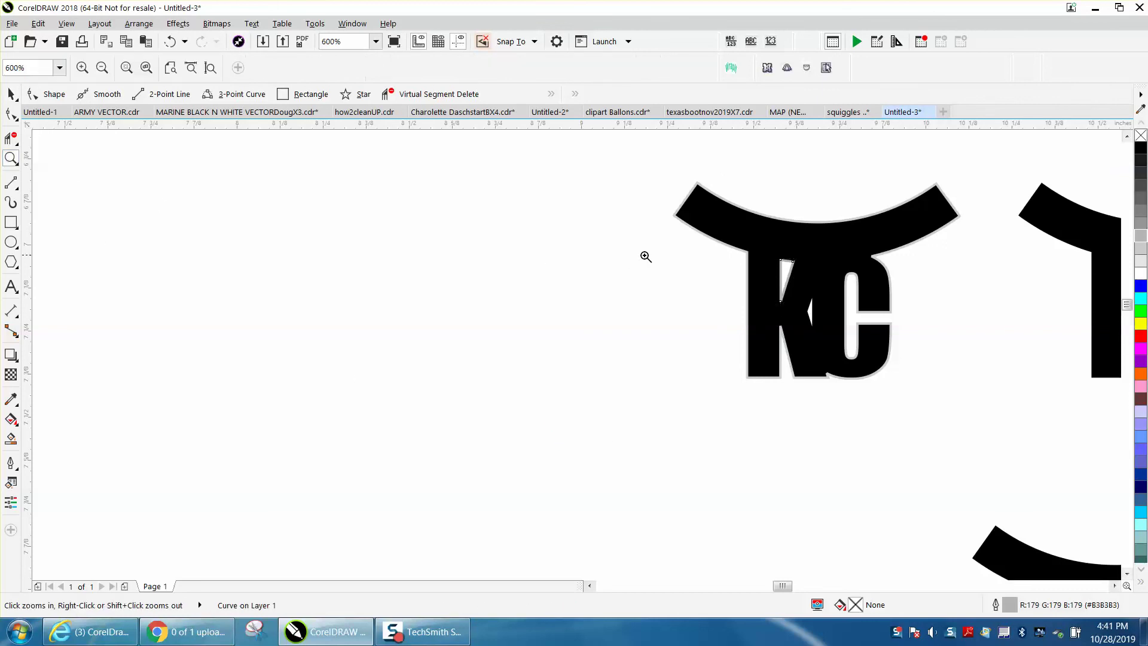
pyautogui.moveTo(723, 245); pyautogui.dragTo(909, 299)
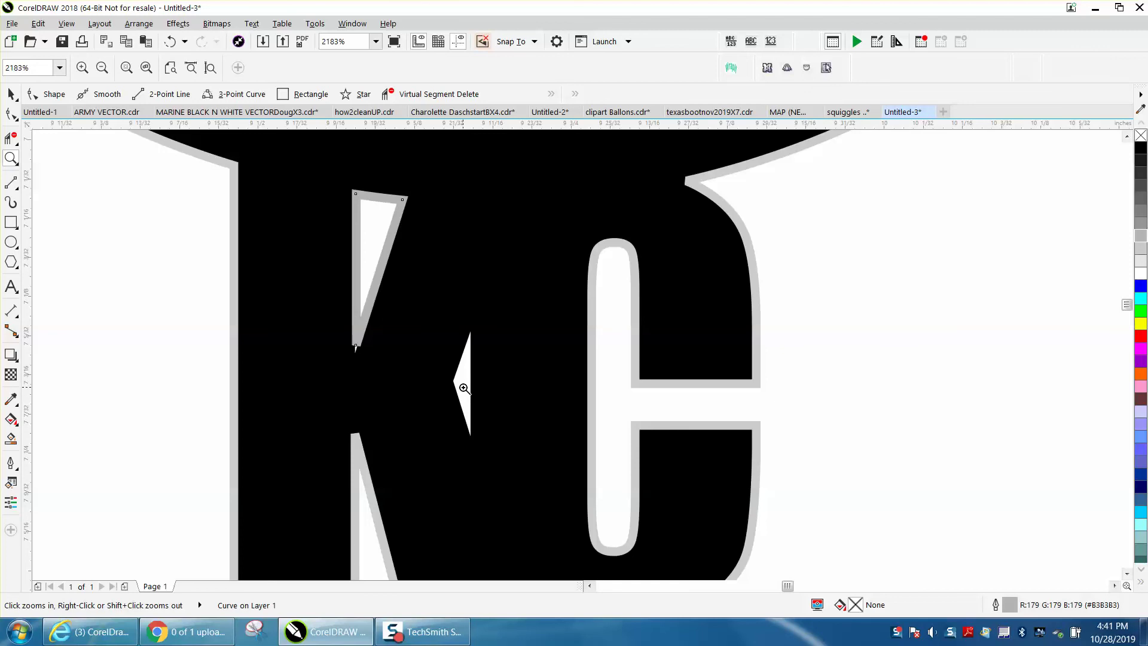
pyautogui.scroll(-2, 464, 386)
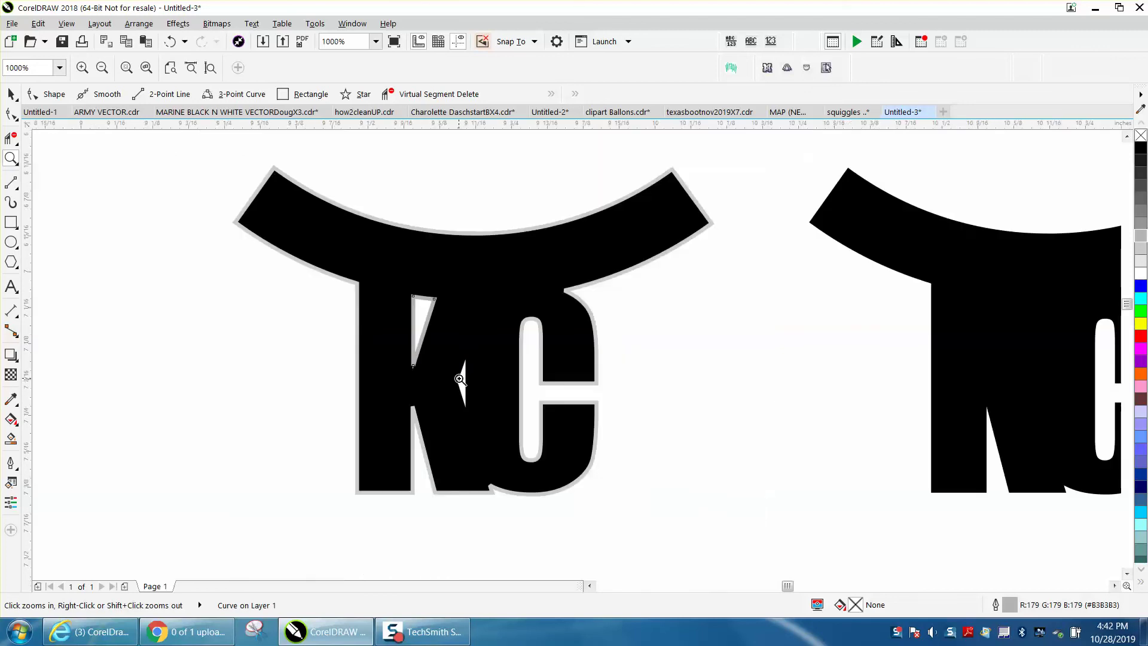
pyautogui.scroll(-1, 458, 378)
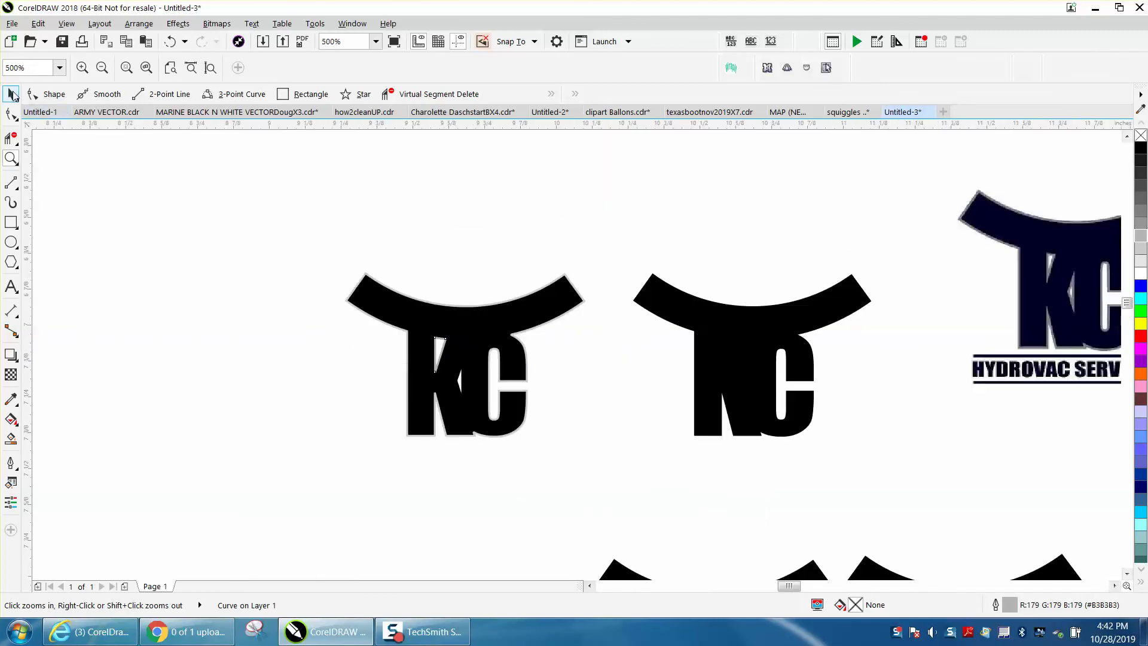
pyautogui.click(13, 95)
pyautogui.scroll(-1, 429, 232)
pyautogui.moveTo(546, 352); pyautogui.dragTo(548, 349)
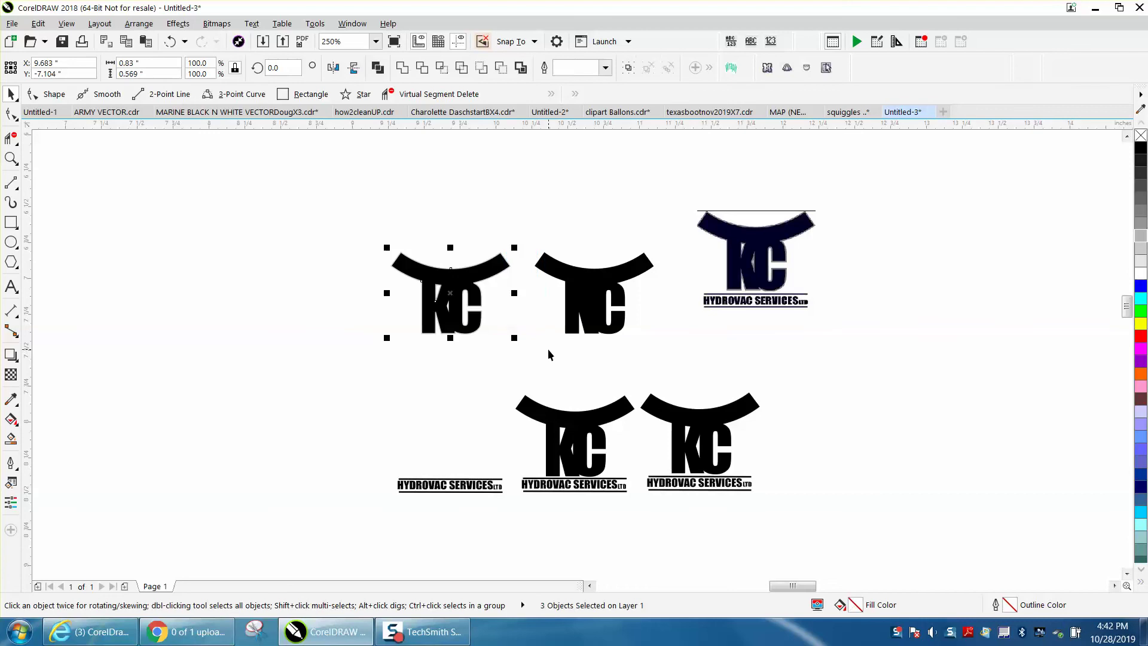
pyautogui.press('Down')
# Step: Delete the leftover plain KC shape and the dark blue source logo with the line above it
pyautogui.moveTo(487, 192); pyautogui.dragTo(957, 382)
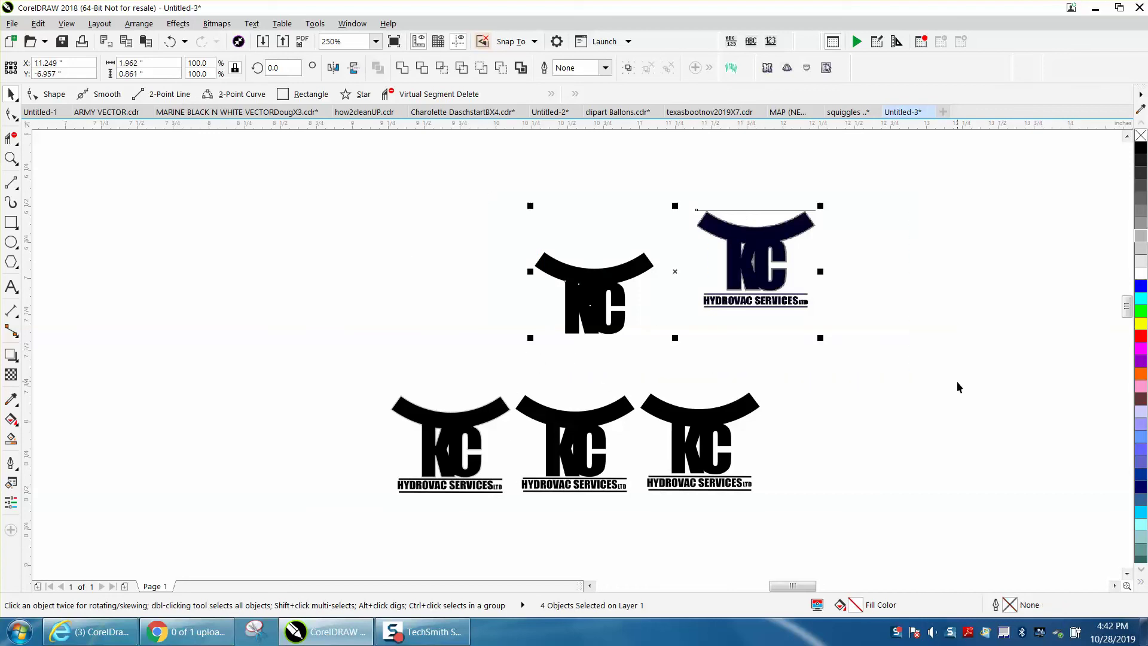
pyautogui.press('Delete')
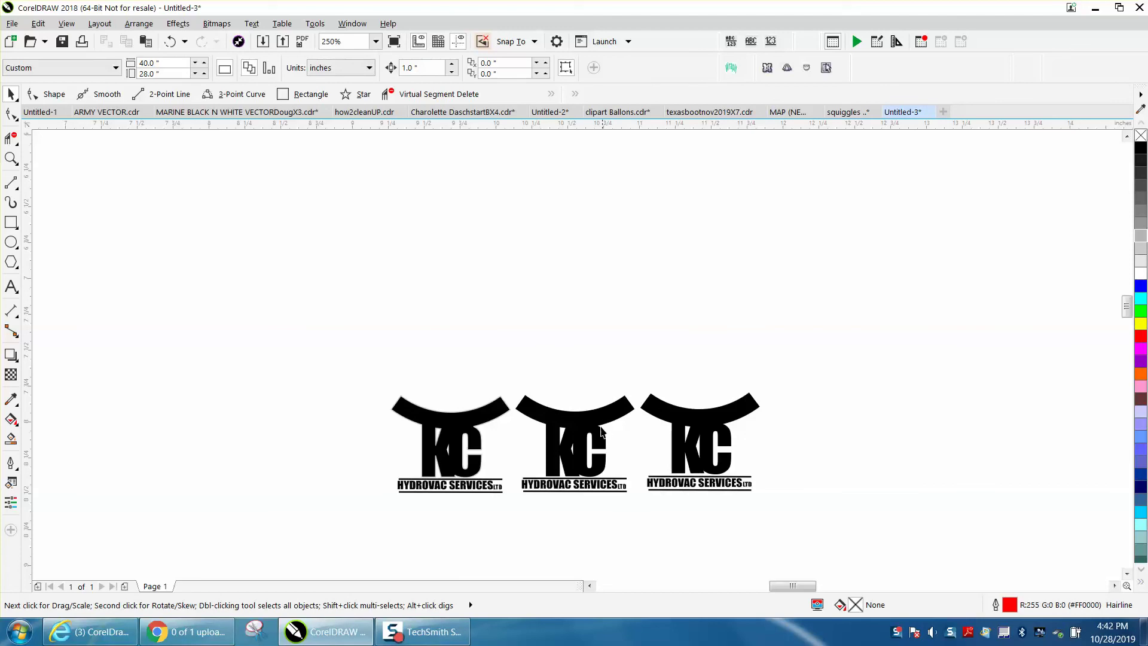
pyautogui.click(11, 159)
pyautogui.moveTo(393, 372); pyautogui.dragTo(832, 505)
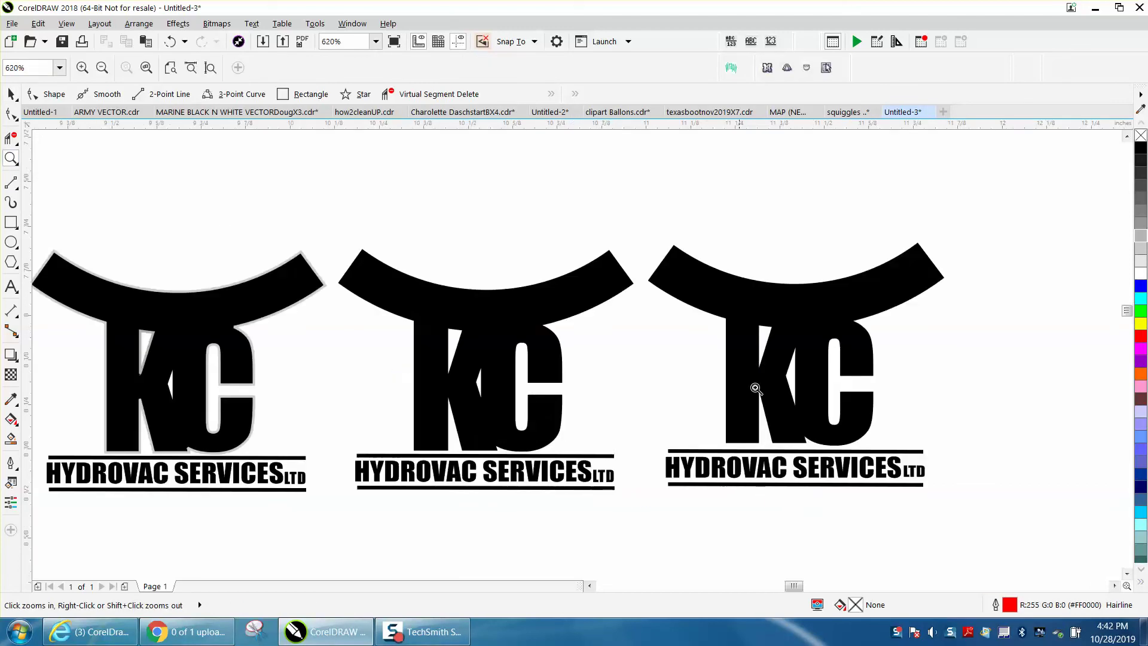